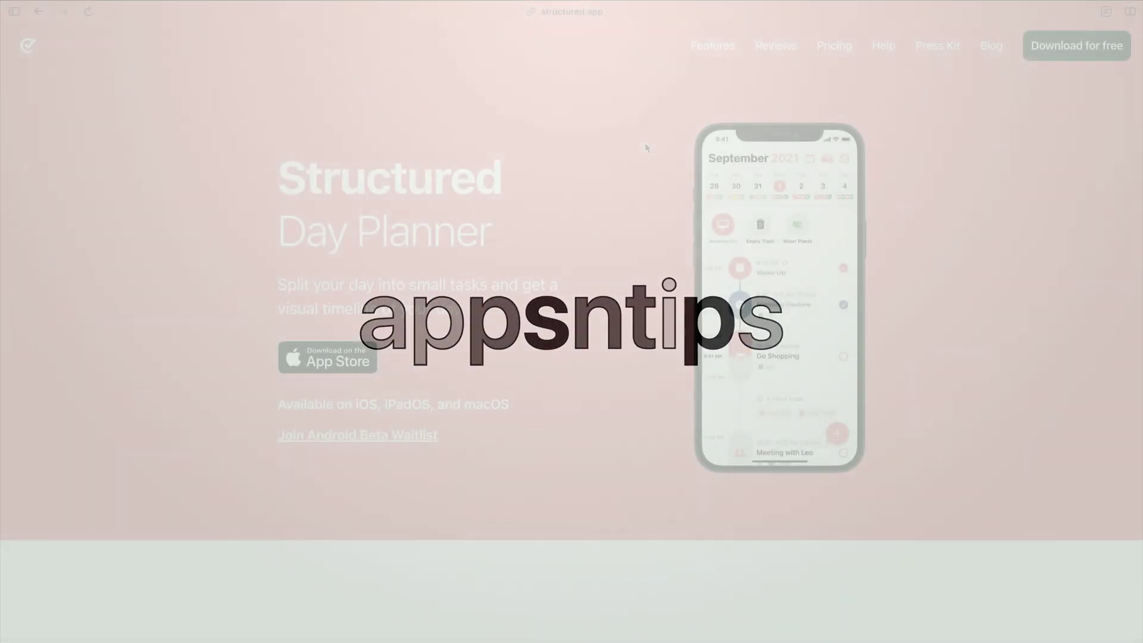
Step: Scroll the structured.app features page down to the Get started today panel
scroll(645, 142, down, 5)
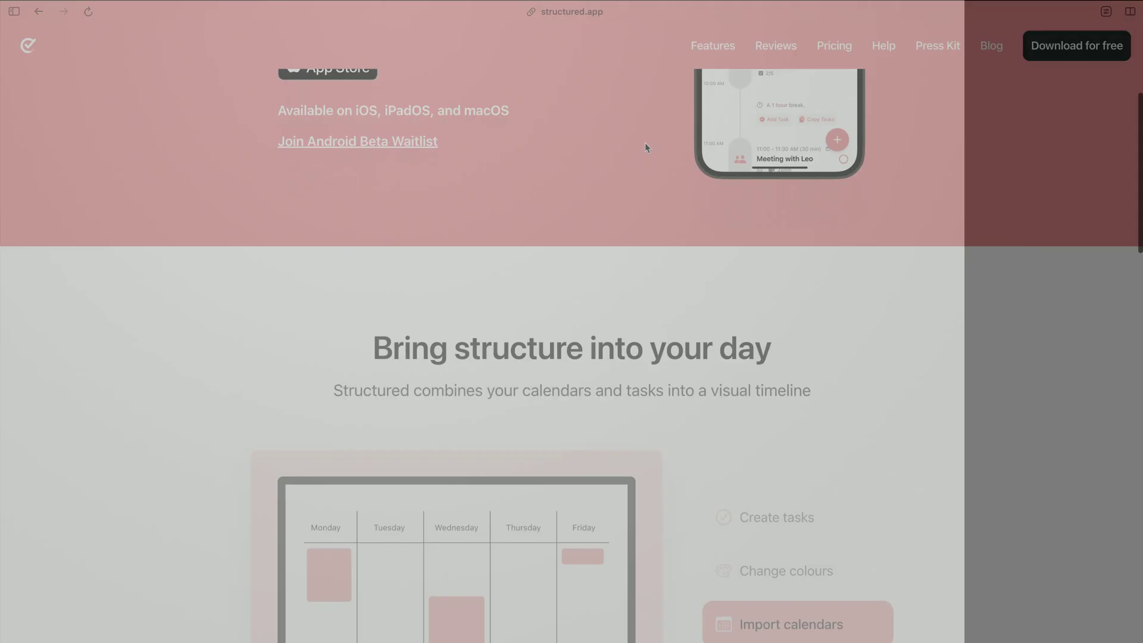
scroll(646, 147, down, 2)
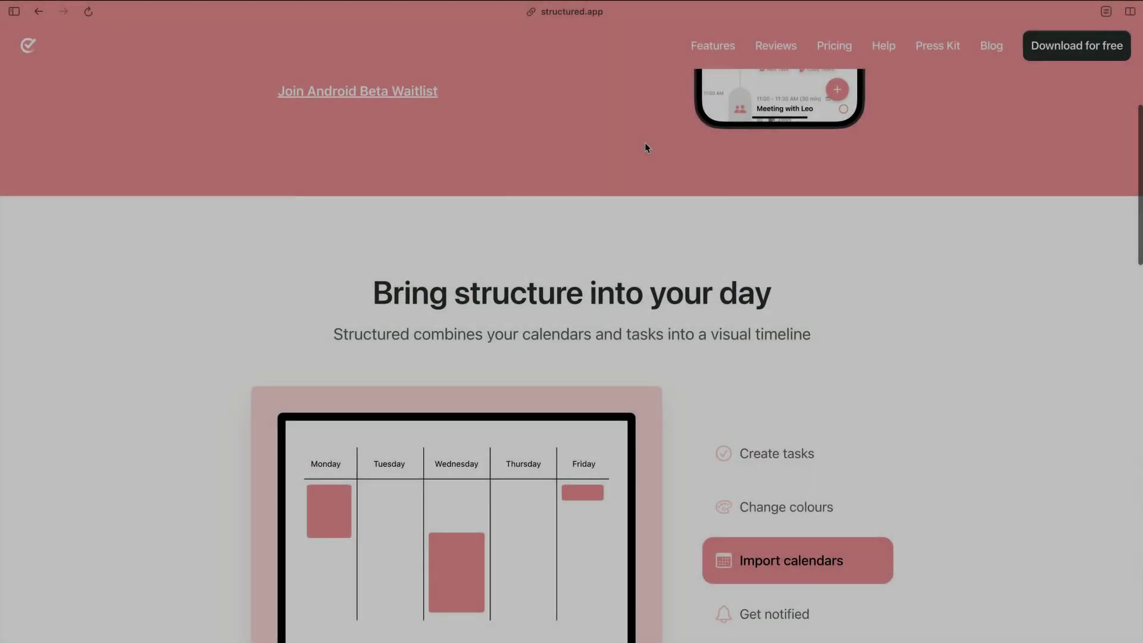
scroll(646, 148, down, 6)
scroll(646, 147, down, 5)
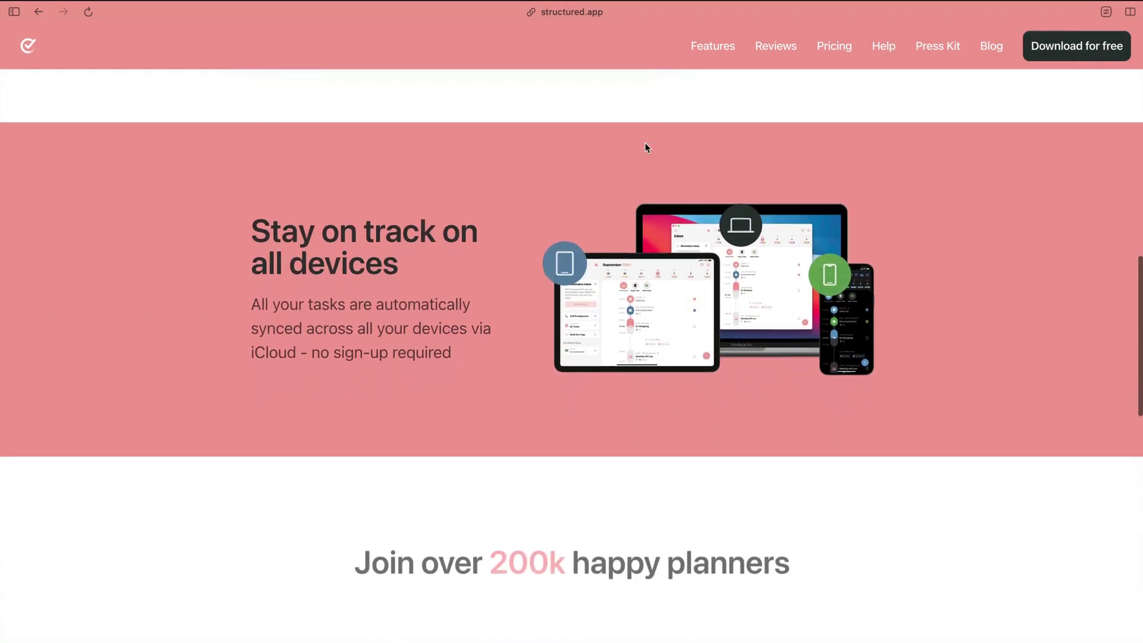
scroll(646, 148, down, 5)
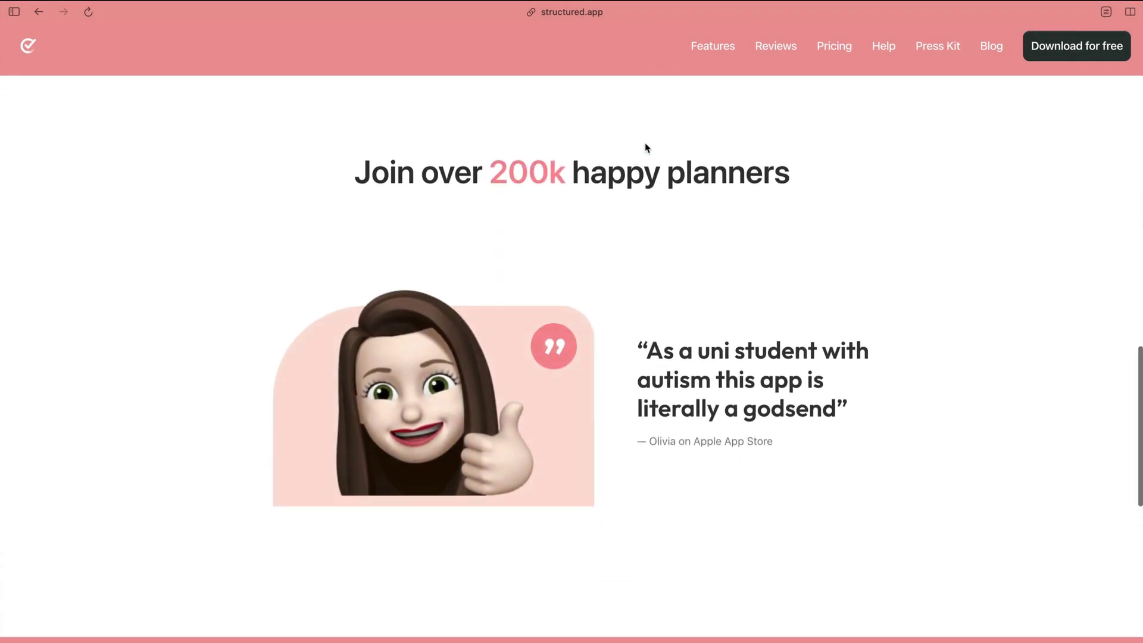
scroll(647, 148, down, 5)
scroll(646, 147, down, 1)
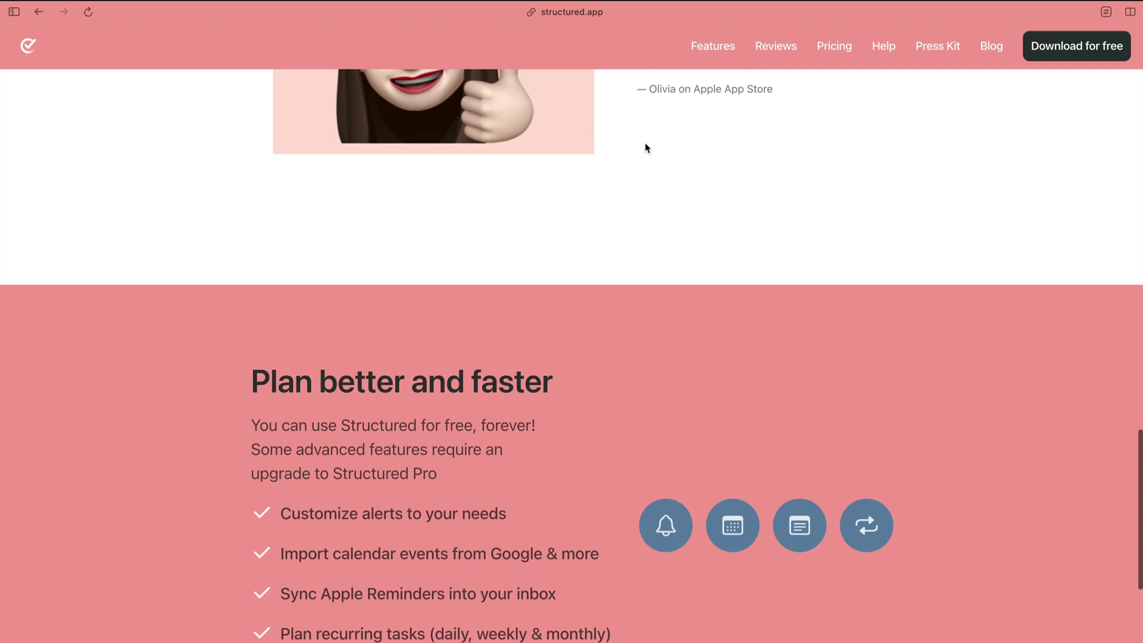
scroll(646, 147, down, 5)
scroll(647, 148, down, 3)
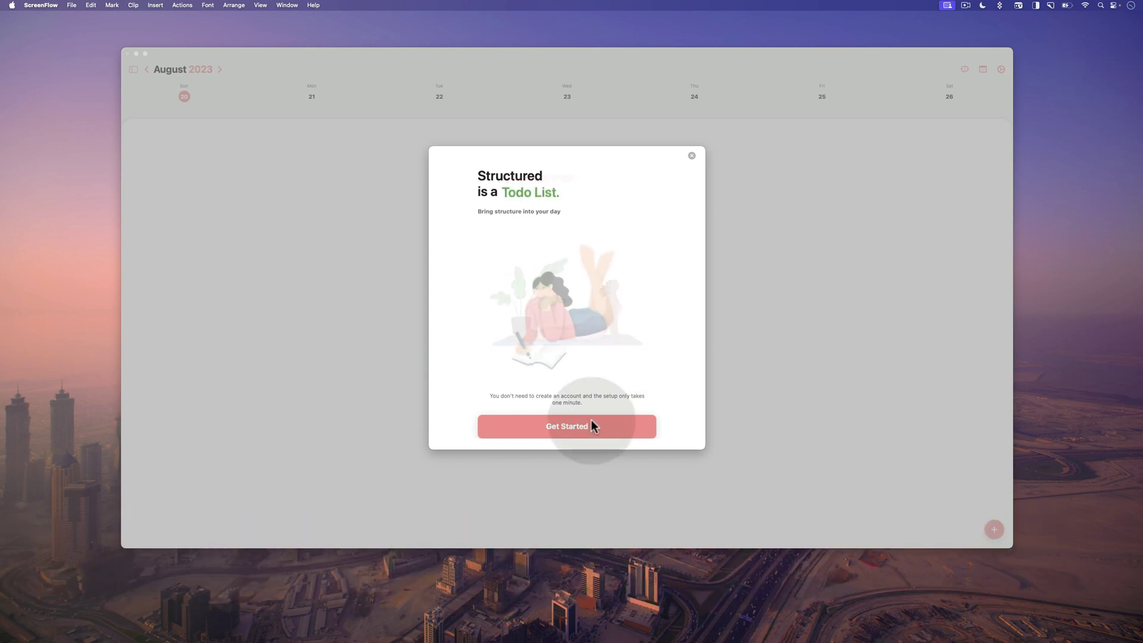
Step: Run Structured's onboarding, setting wake-up to 07:00 and keeping the 23:00 bedtime
click(577, 426)
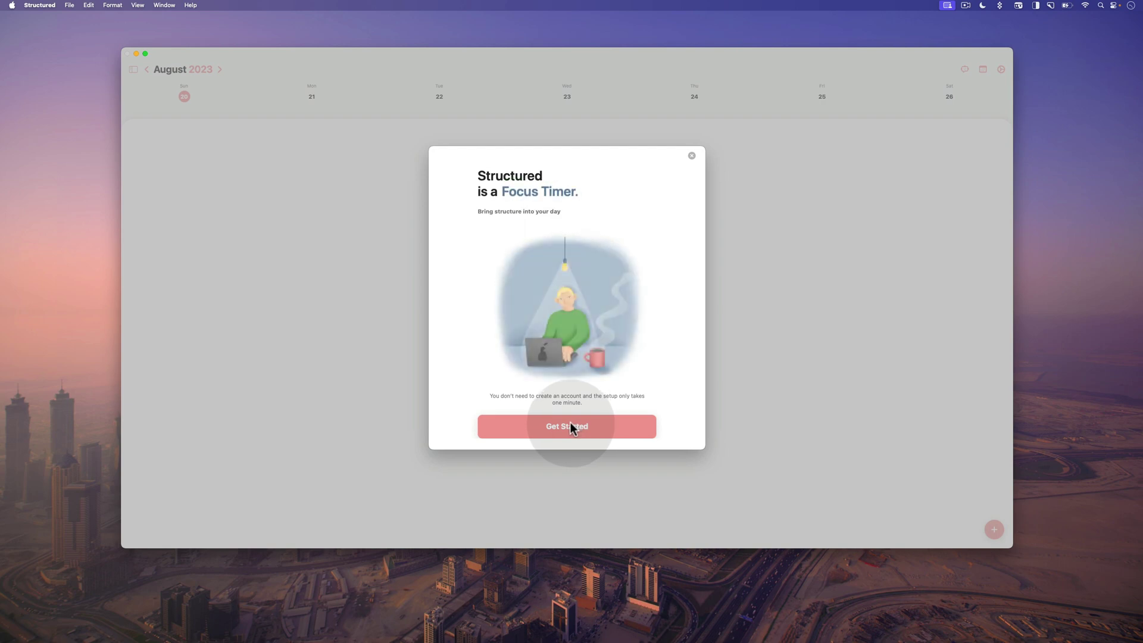
click(571, 426)
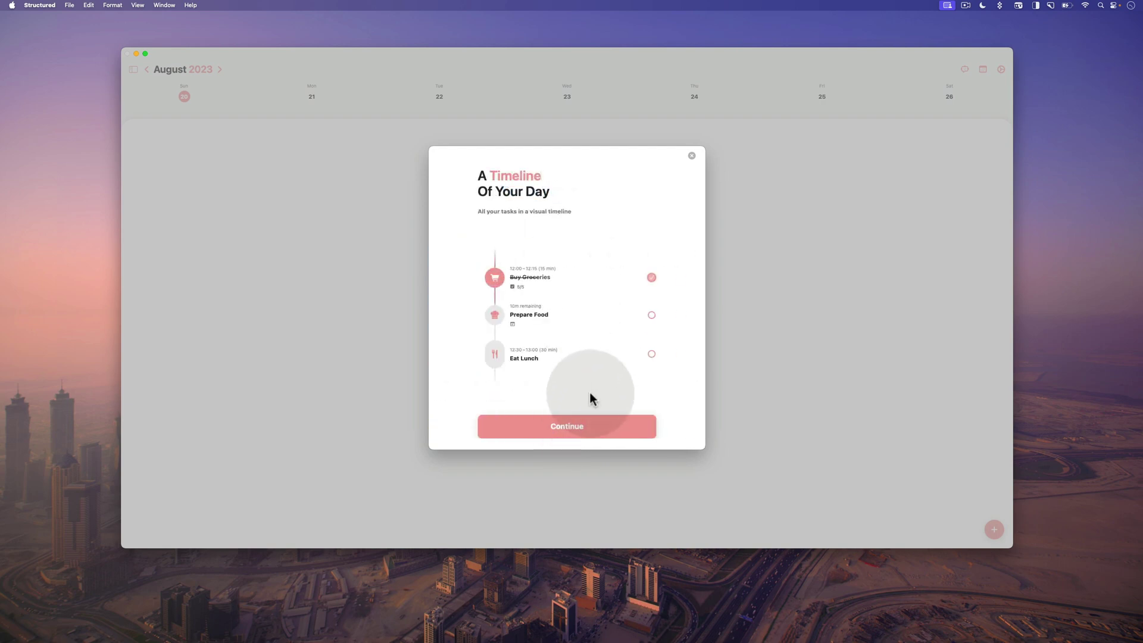
click(582, 425)
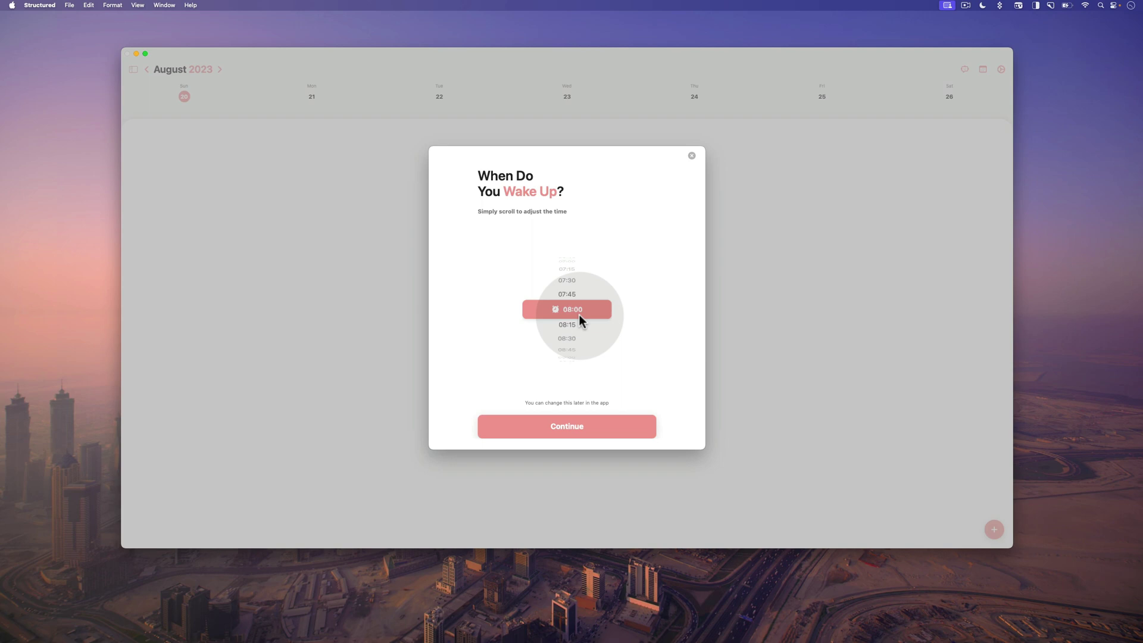
scroll(578, 314, up, 1)
scroll(579, 315, up, 3)
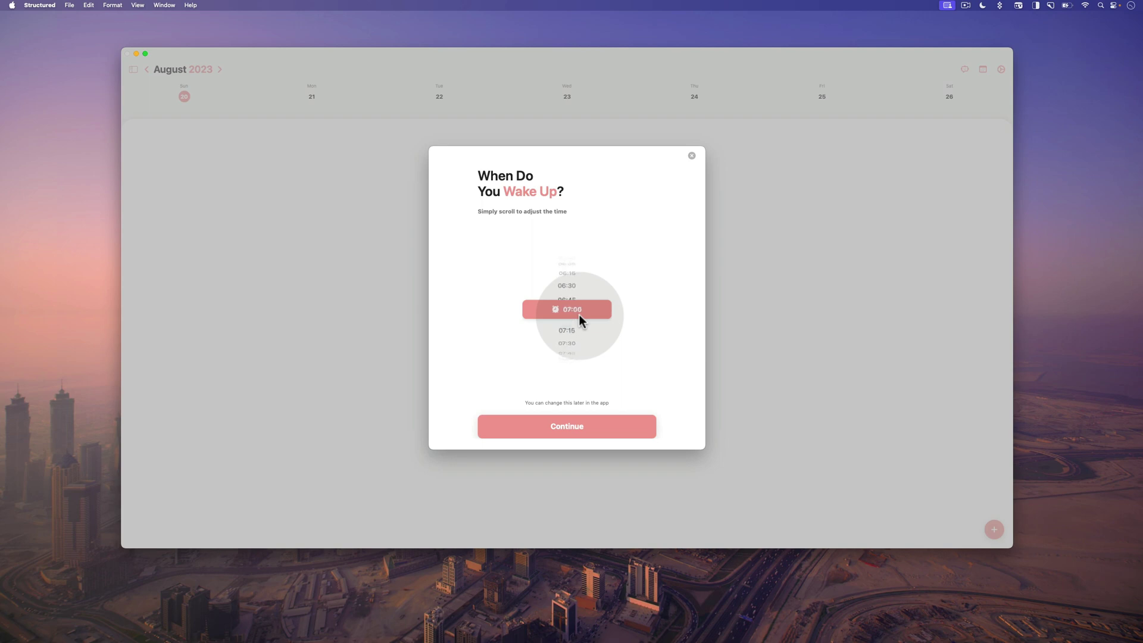
click(579, 429)
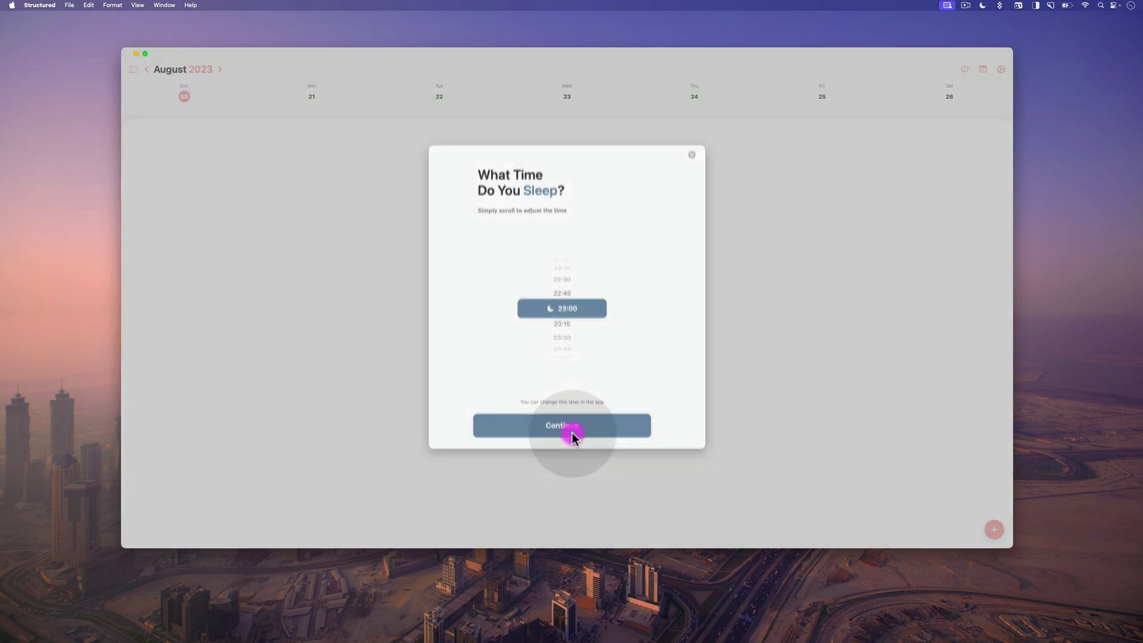
click(571, 431)
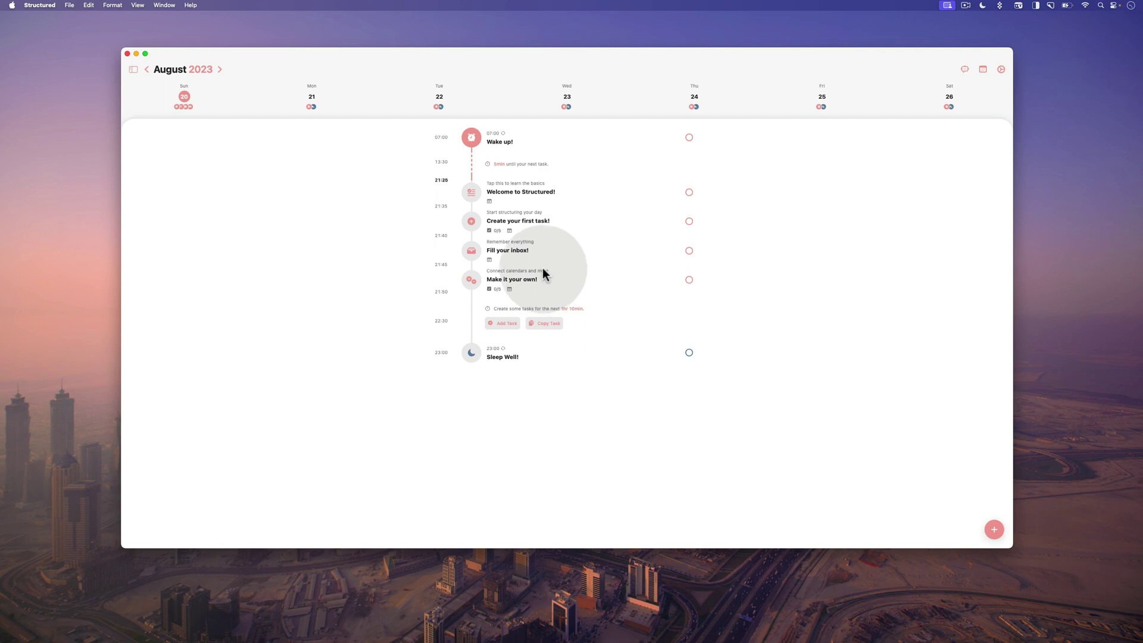
Step: Delete the Welcome to Structured! tutorial task from today's timeline
click(524, 212)
click(662, 251)
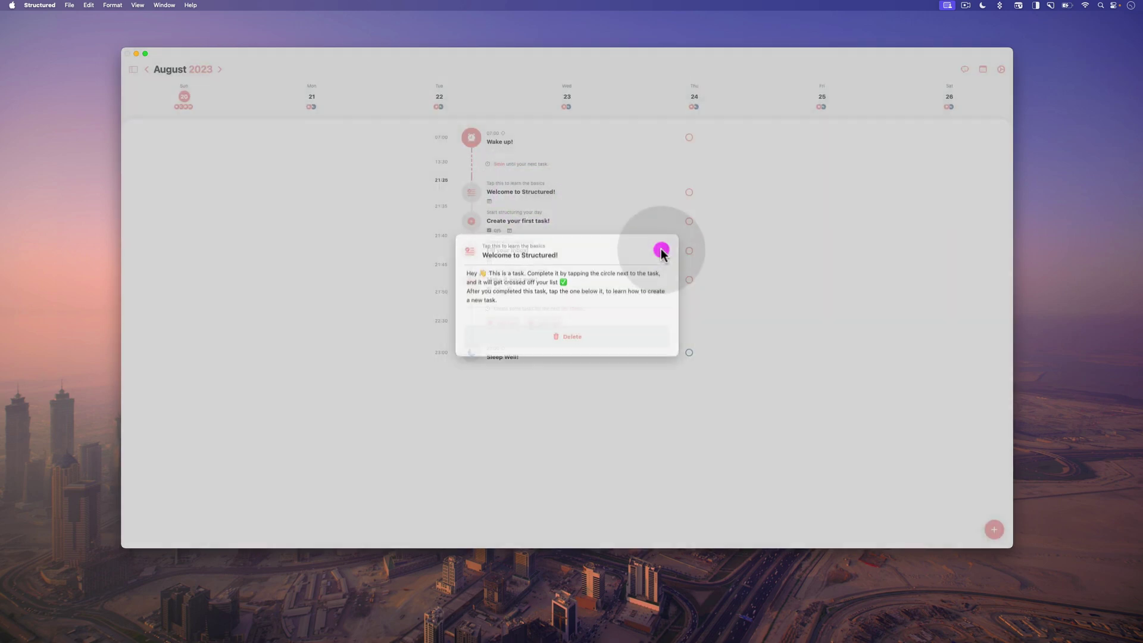
click(510, 188)
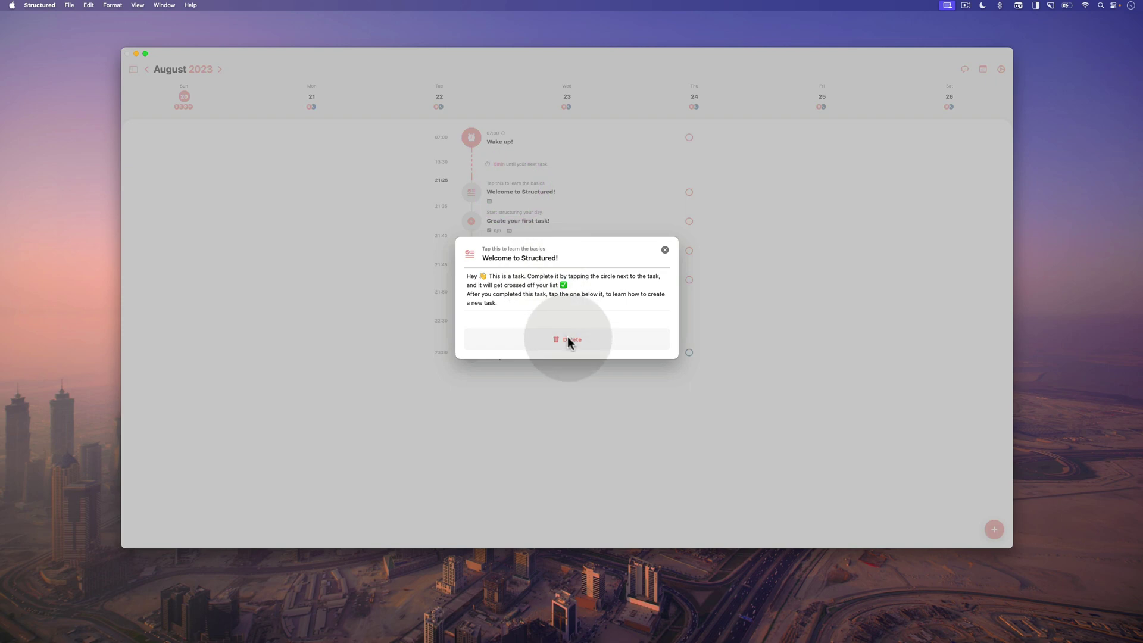
click(568, 339)
click(577, 325)
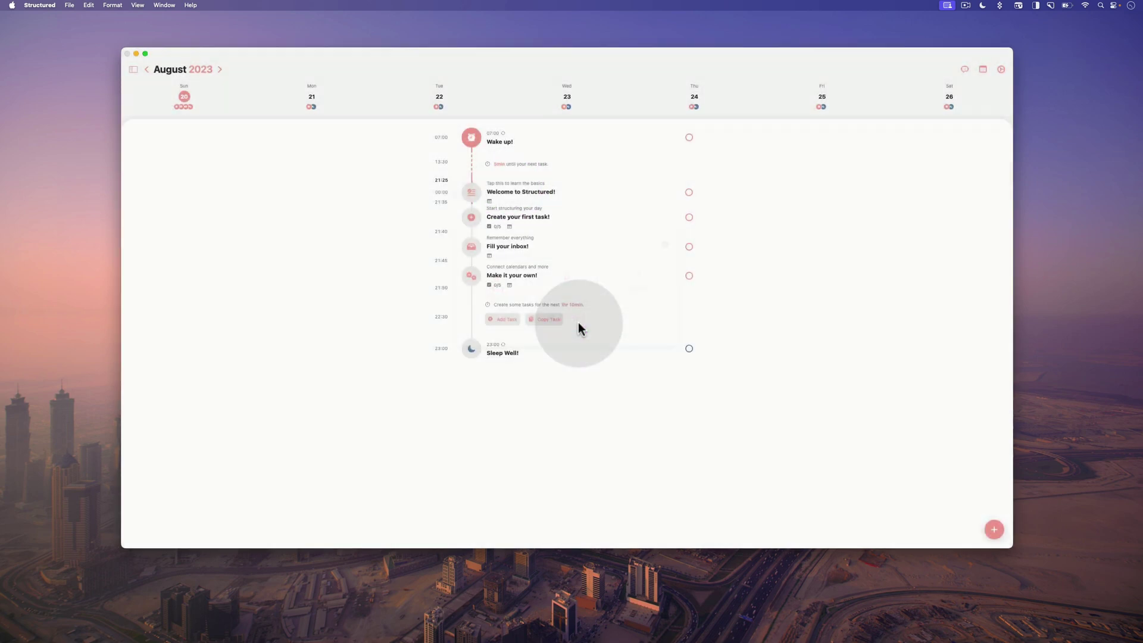
Step: Delete the Create your first task!, Fill your inbox! and Make it your own! tasks
click(507, 196)
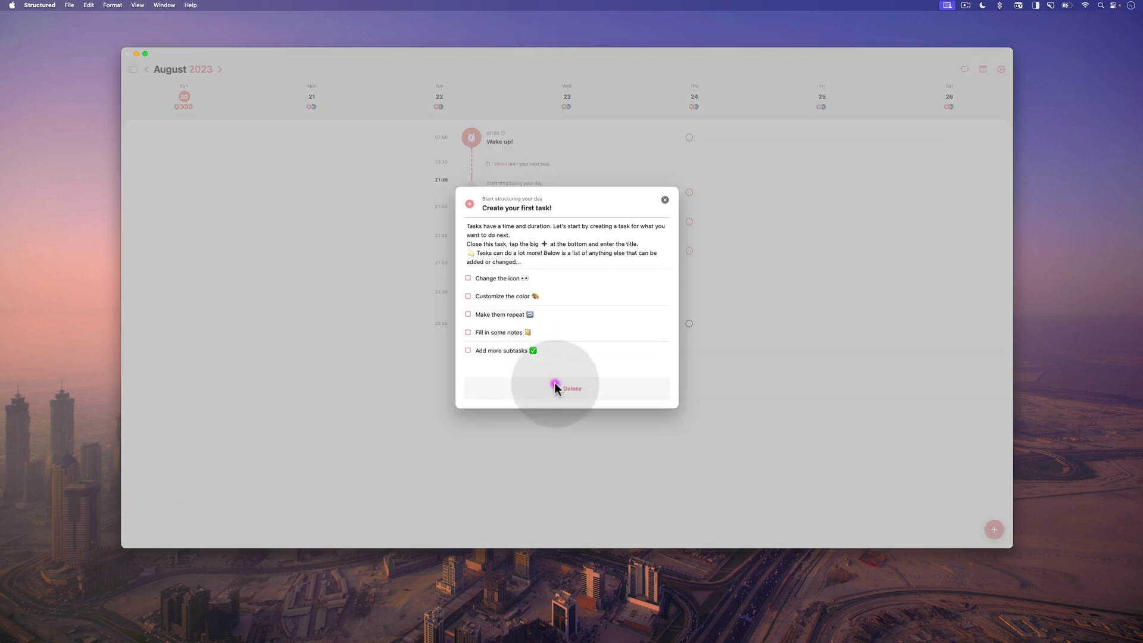
click(510, 187)
click(566, 337)
click(587, 327)
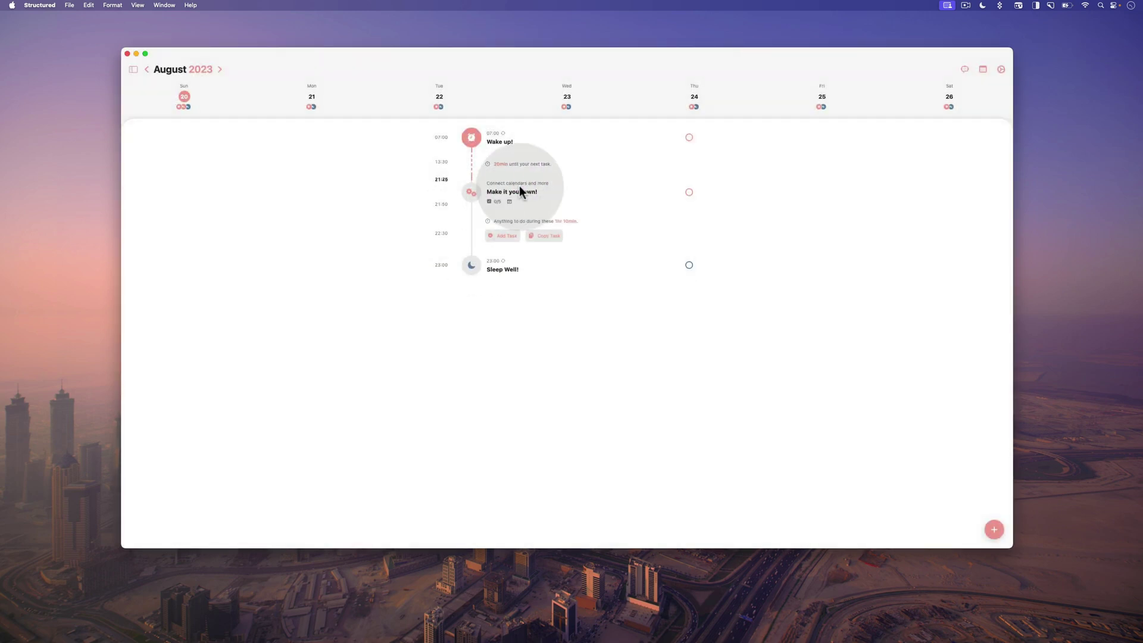
click(519, 184)
click(552, 390)
click(572, 328)
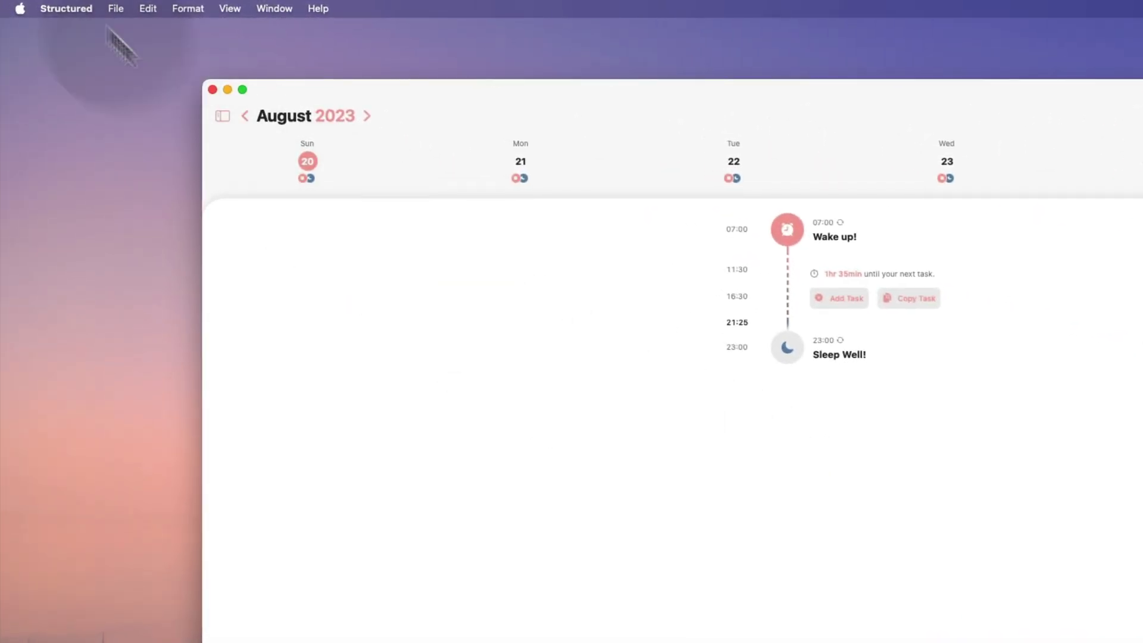
Step: In Appearance settings, try blue and green, keep the red app colour, and choose Simplified layout
click(57, 9)
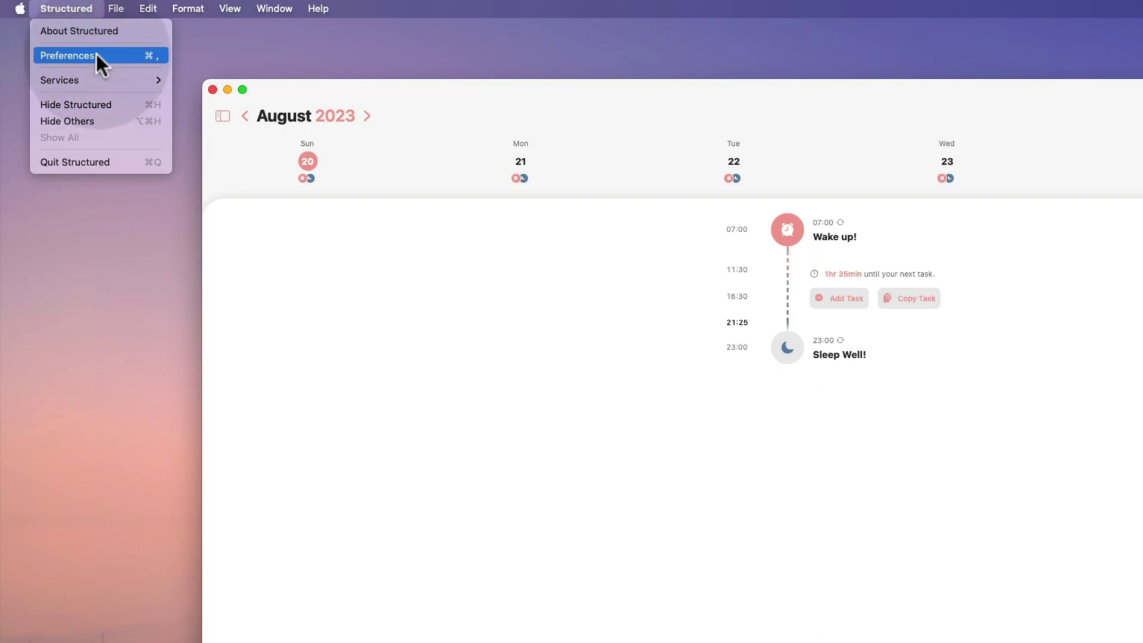
click(99, 55)
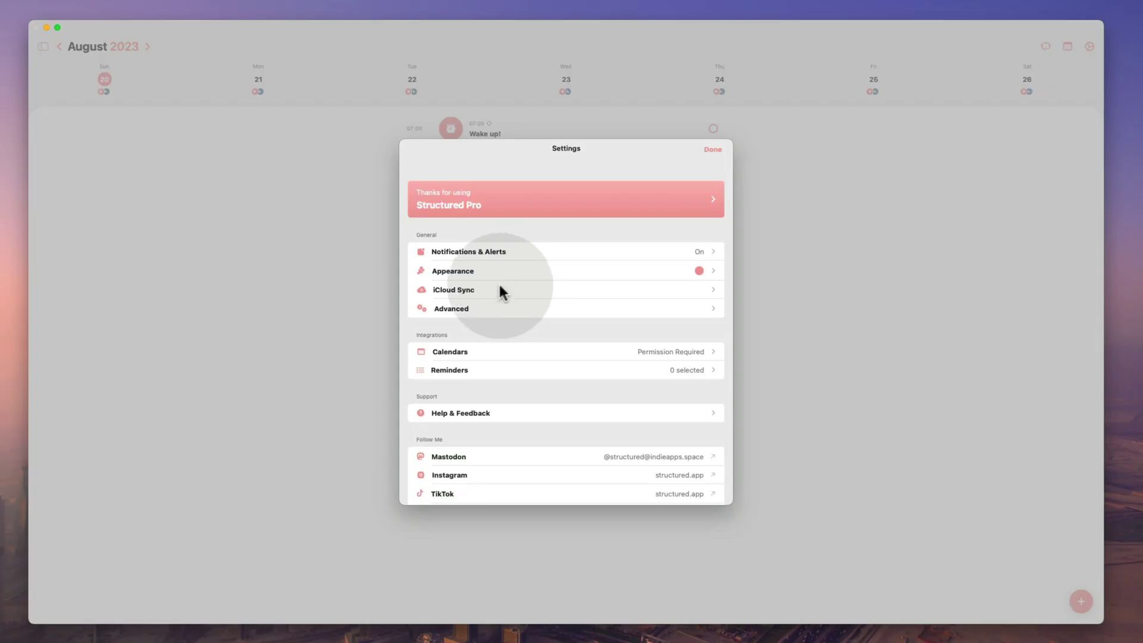
click(542, 273)
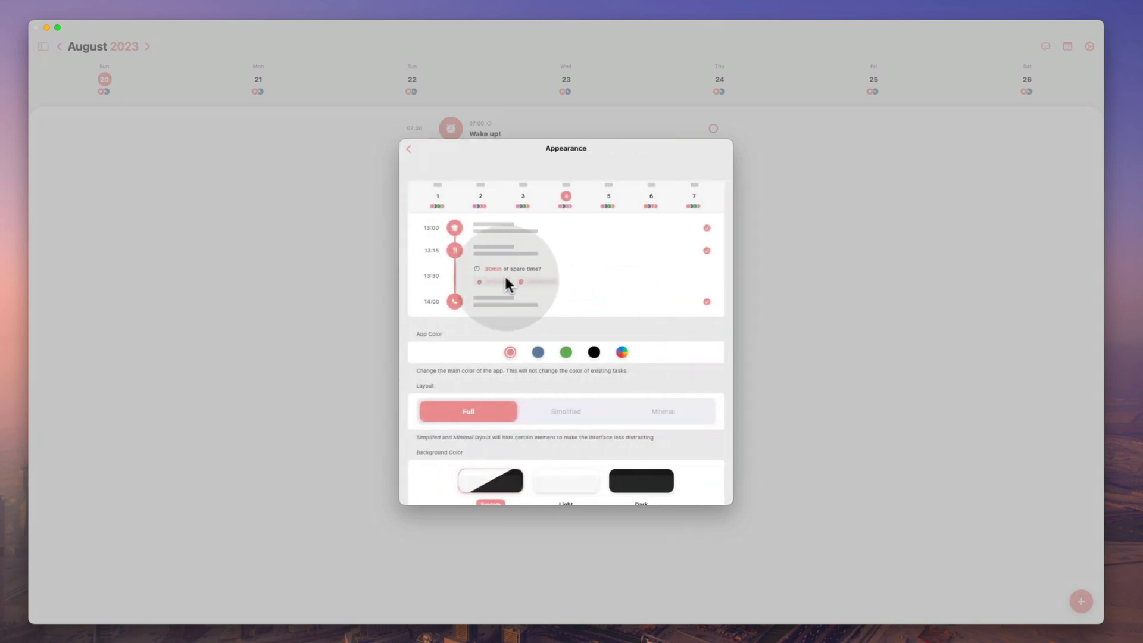
click(538, 352)
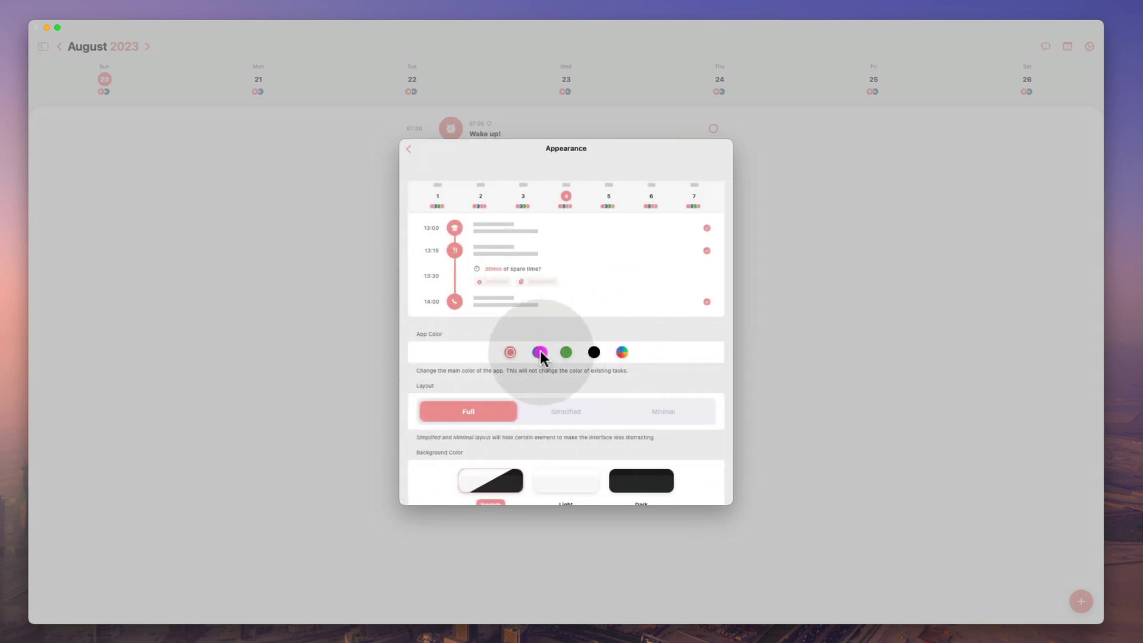
click(566, 351)
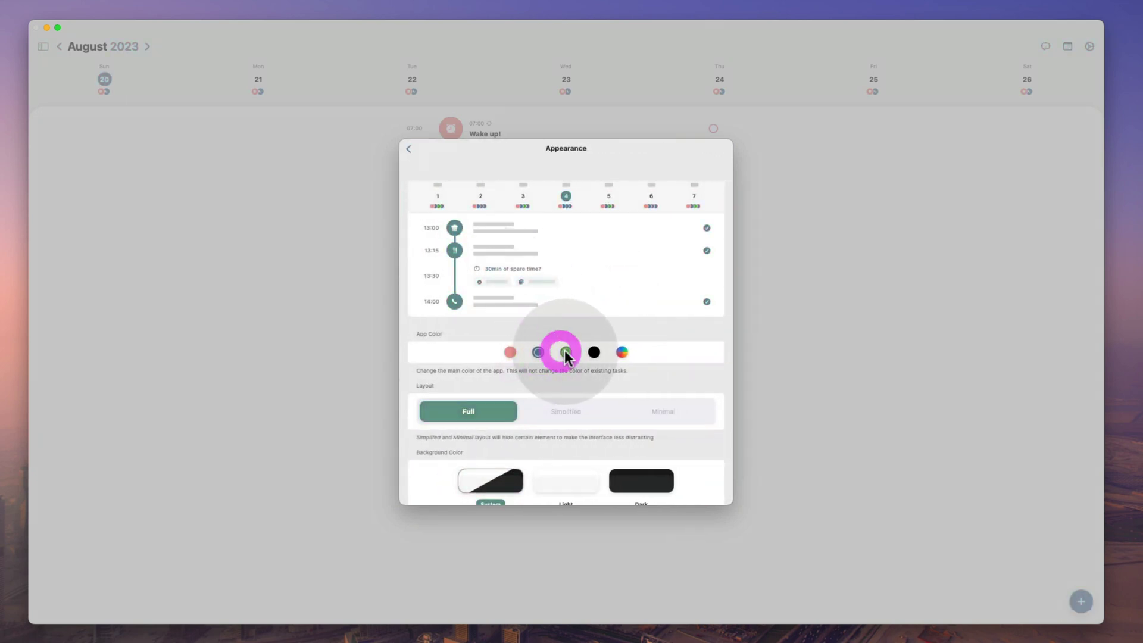
click(511, 352)
scroll(494, 340, down, 3)
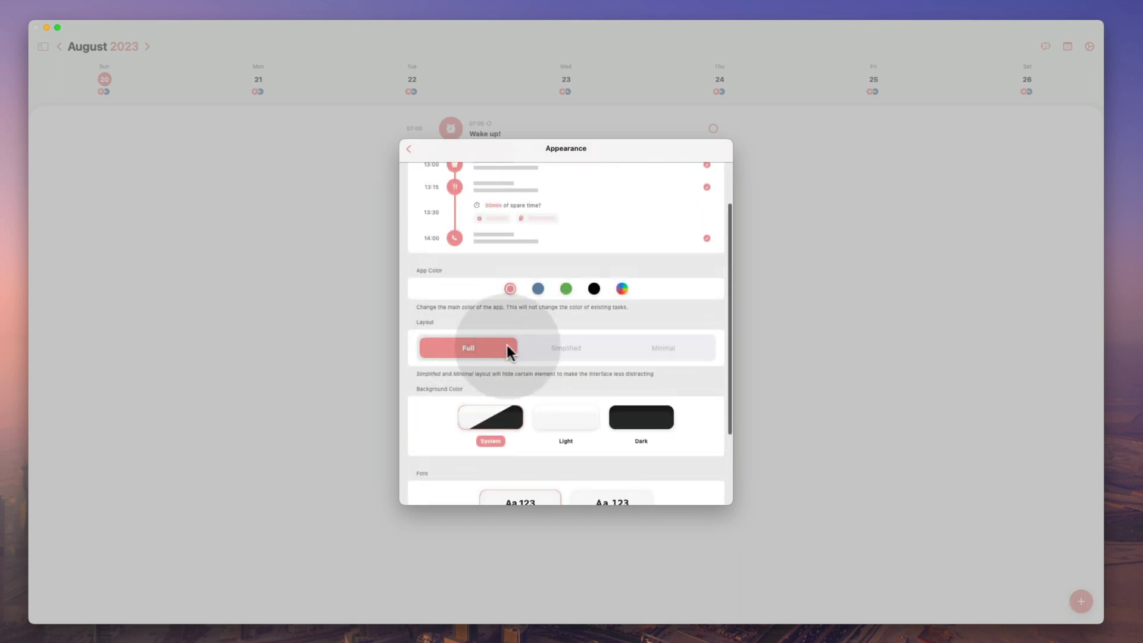
click(549, 349)
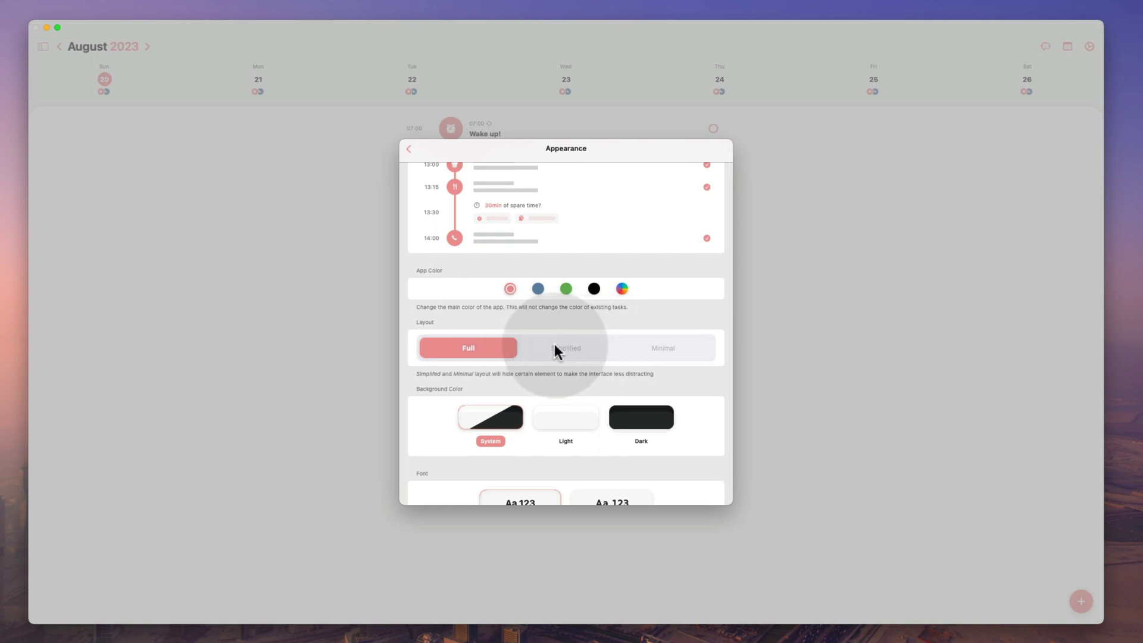
Step: Try Light and Dark backgrounds, set Background Color back to System, and enlarge the text size
scroll(555, 344, down, 5)
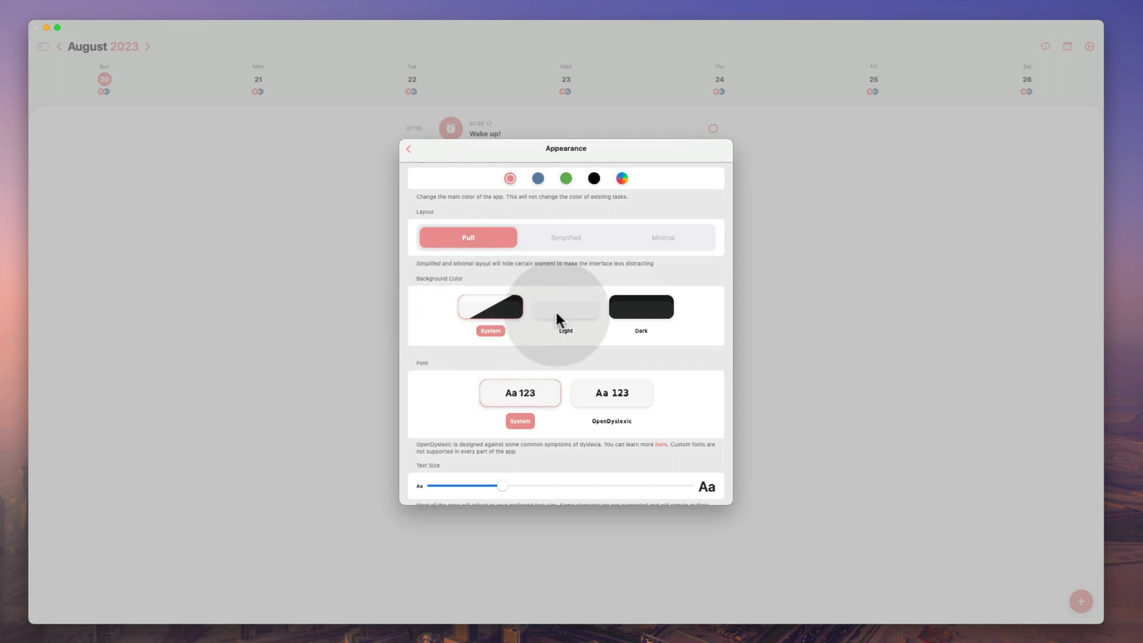
click(556, 312)
click(638, 307)
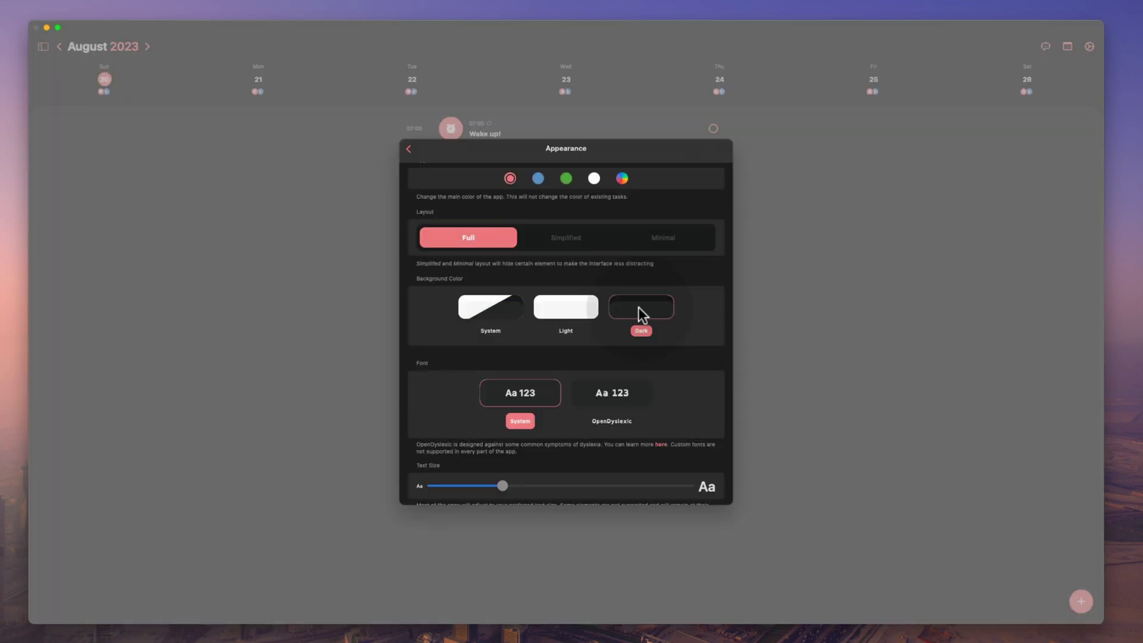
click(509, 307)
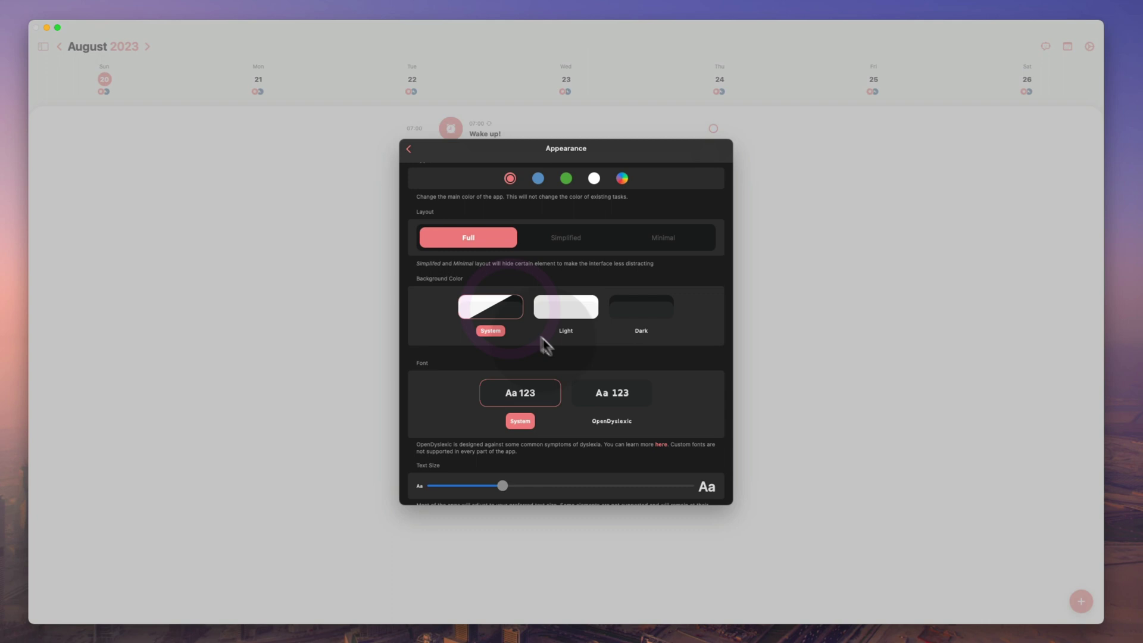
scroll(559, 347, down, 1)
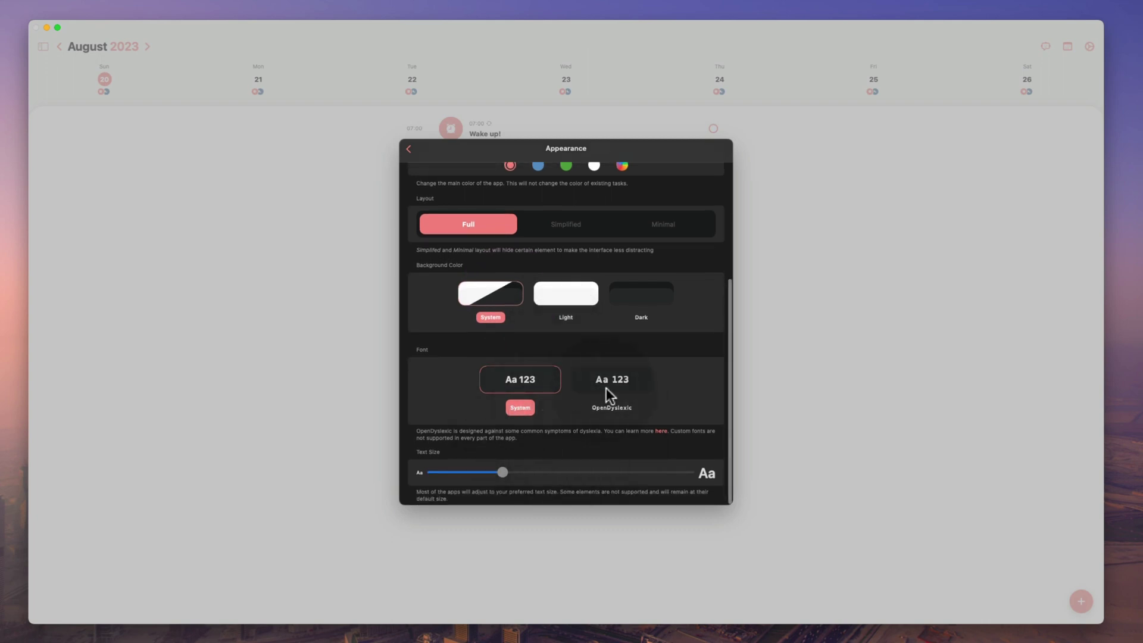
drag(502, 473, 544, 478)
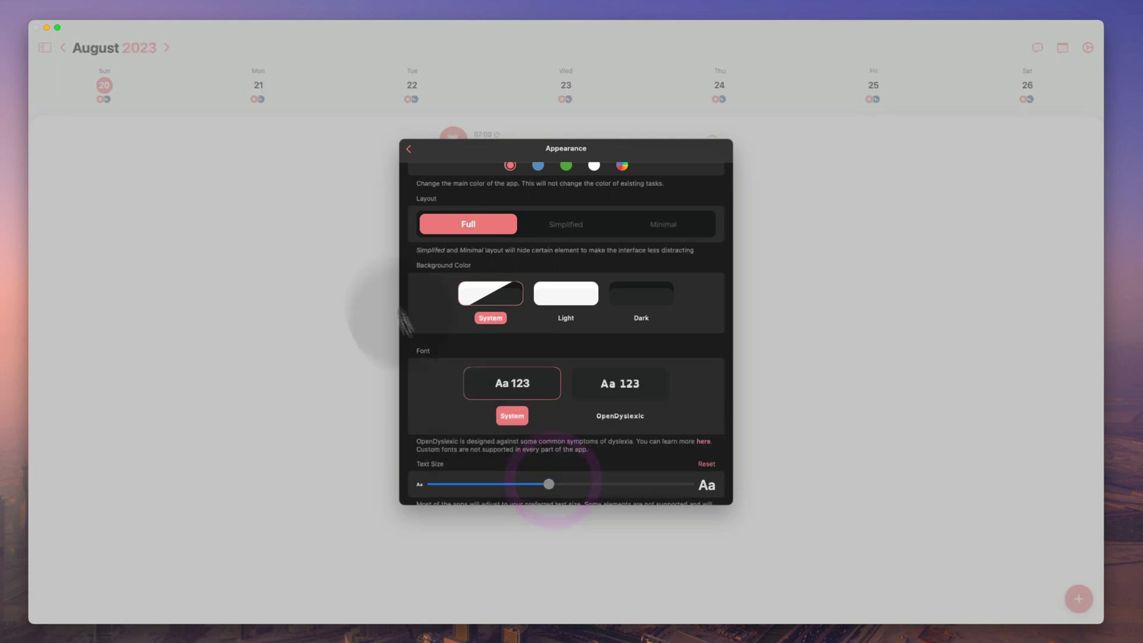
Step: In Advanced settings, set Start Week on to Monday, then return to the settings list
click(410, 153)
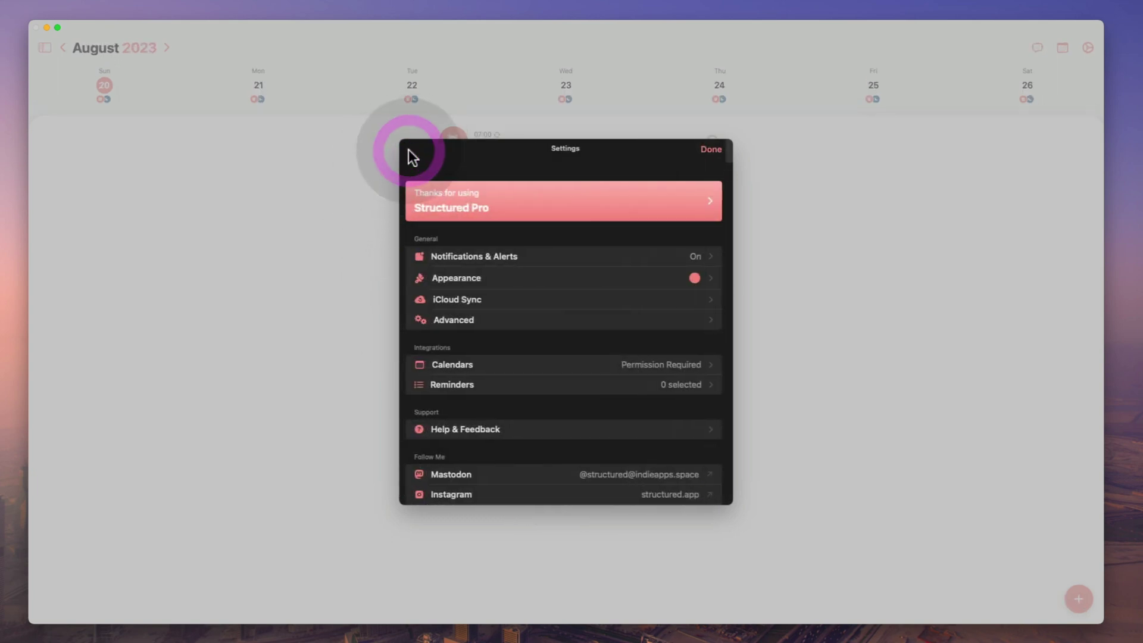
click(526, 322)
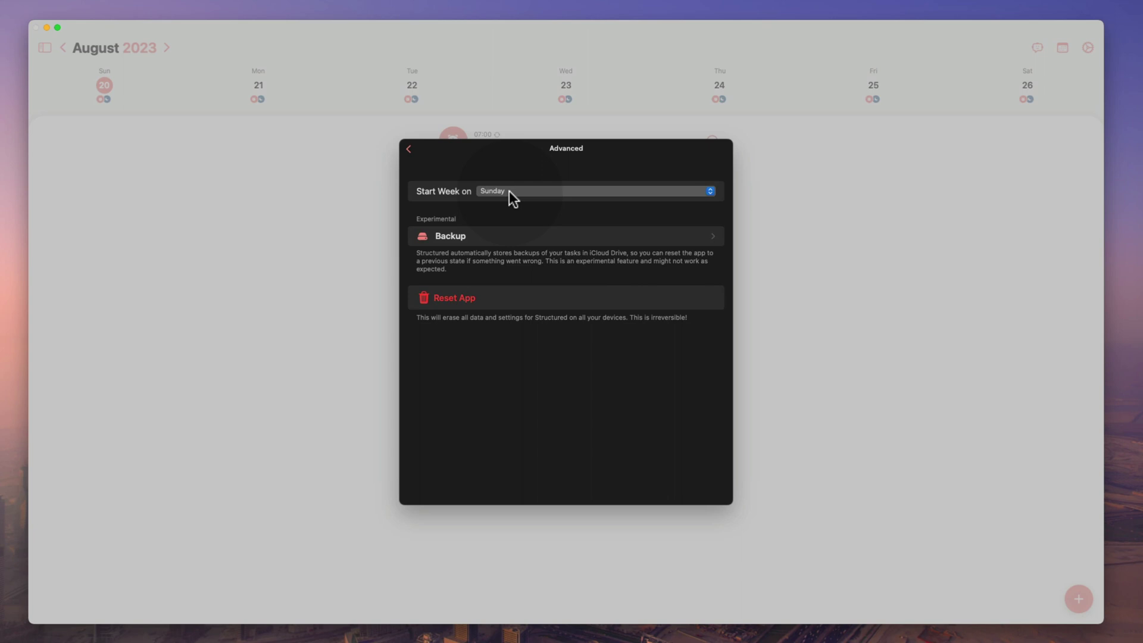
click(509, 191)
click(509, 199)
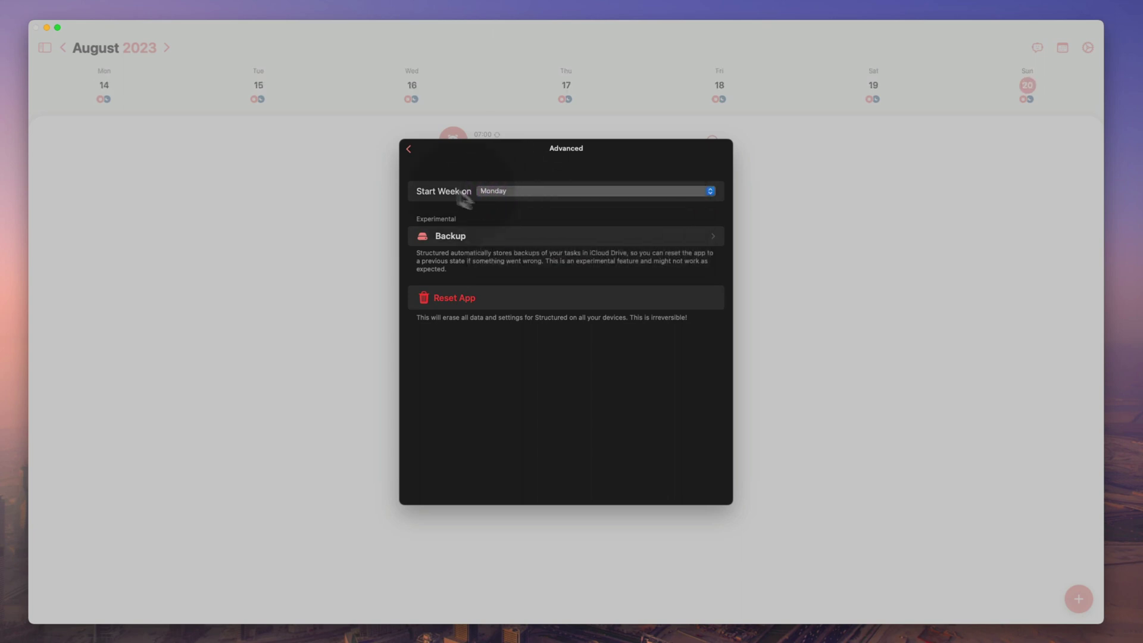
click(410, 149)
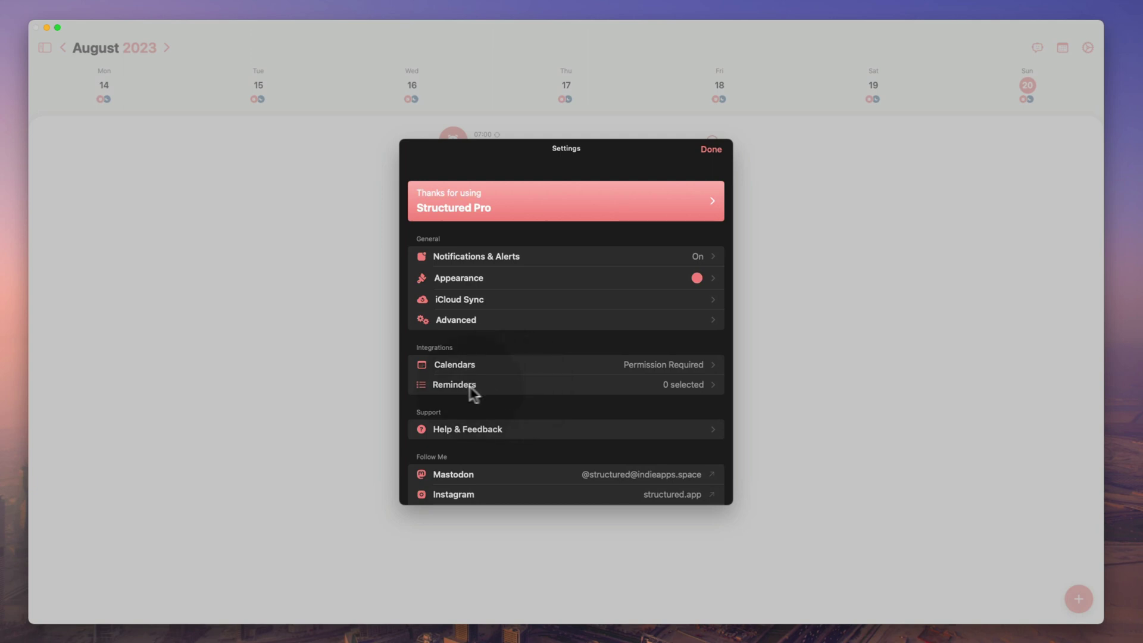
Step: Grant Structured calendar access in System Settings' Calendars privacy list, then close Structured's settings
click(563, 365)
click(543, 243)
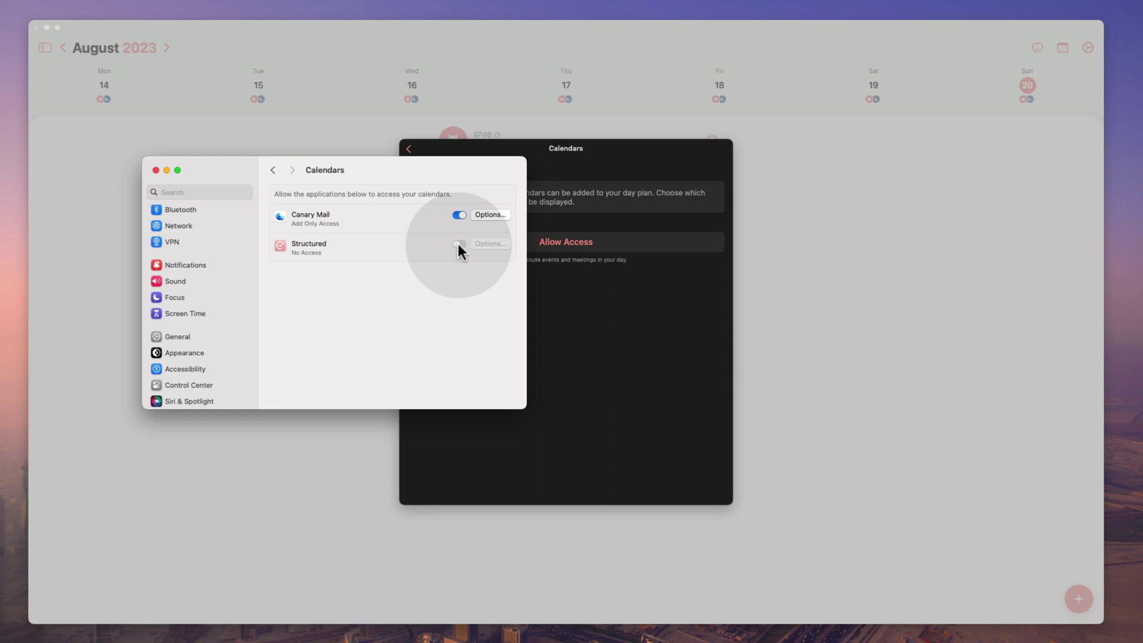
click(458, 244)
click(155, 170)
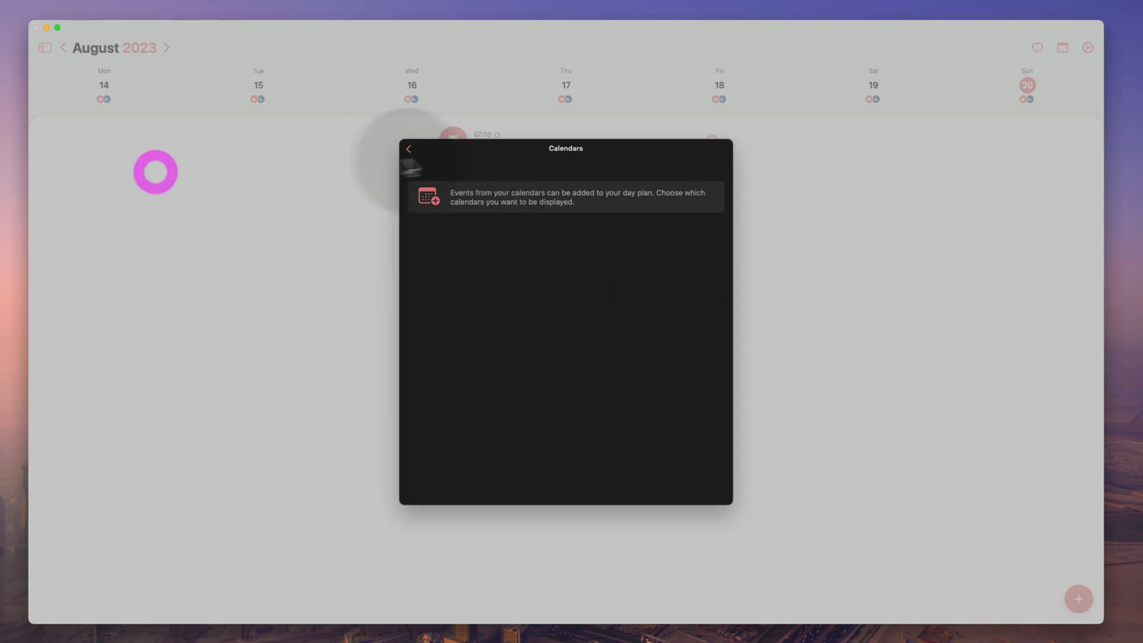
click(407, 150)
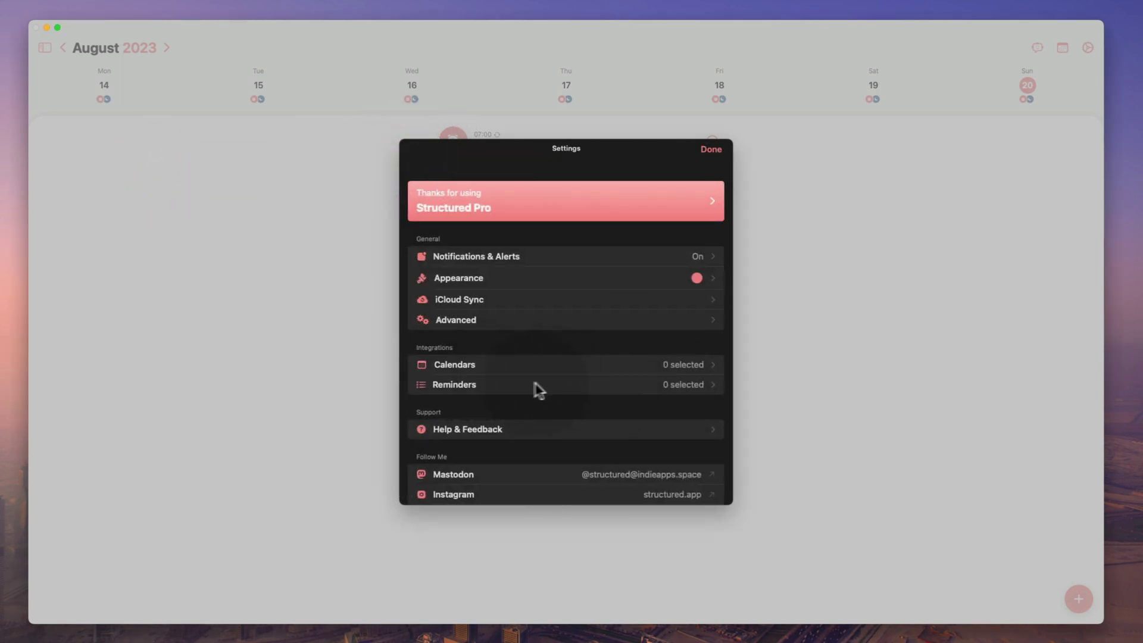
click(708, 150)
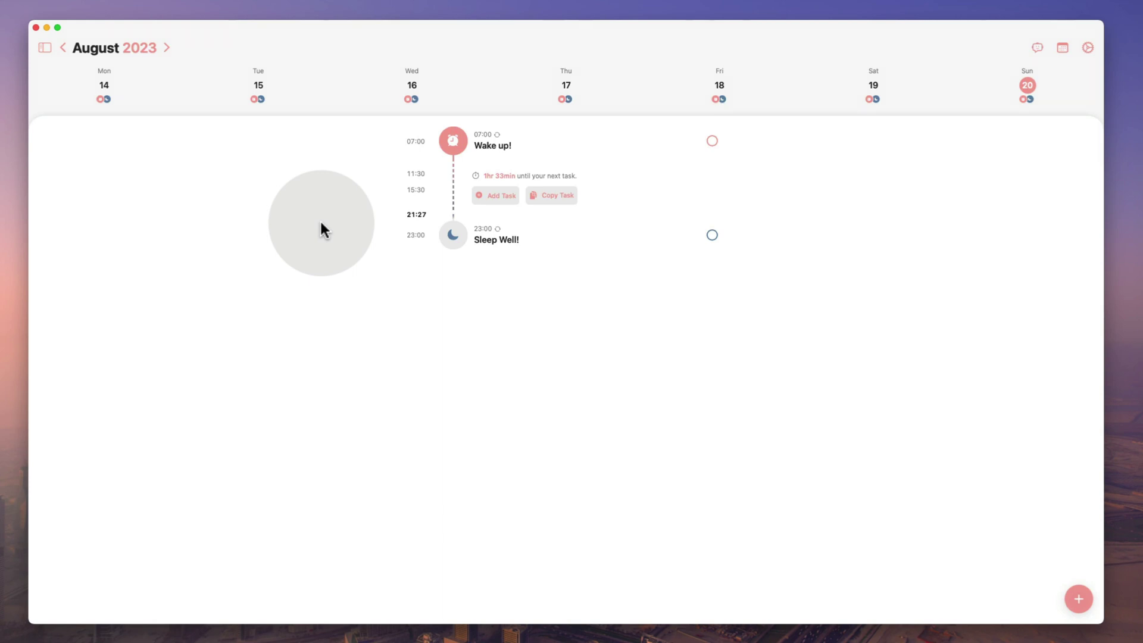
Step: Open the Inbox sidebar beside Sunday's timeline using the top-left toggle
click(45, 47)
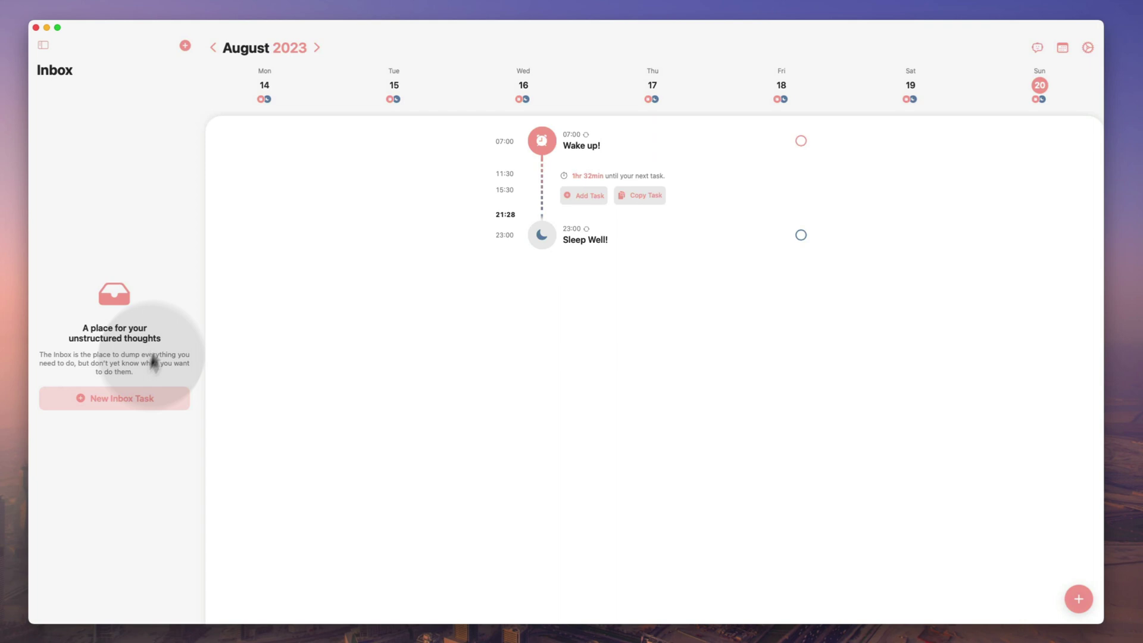
Step: Add Buy milk and the suggested Go Shopping task to the Inbox
click(120, 394)
text(Buy milk)
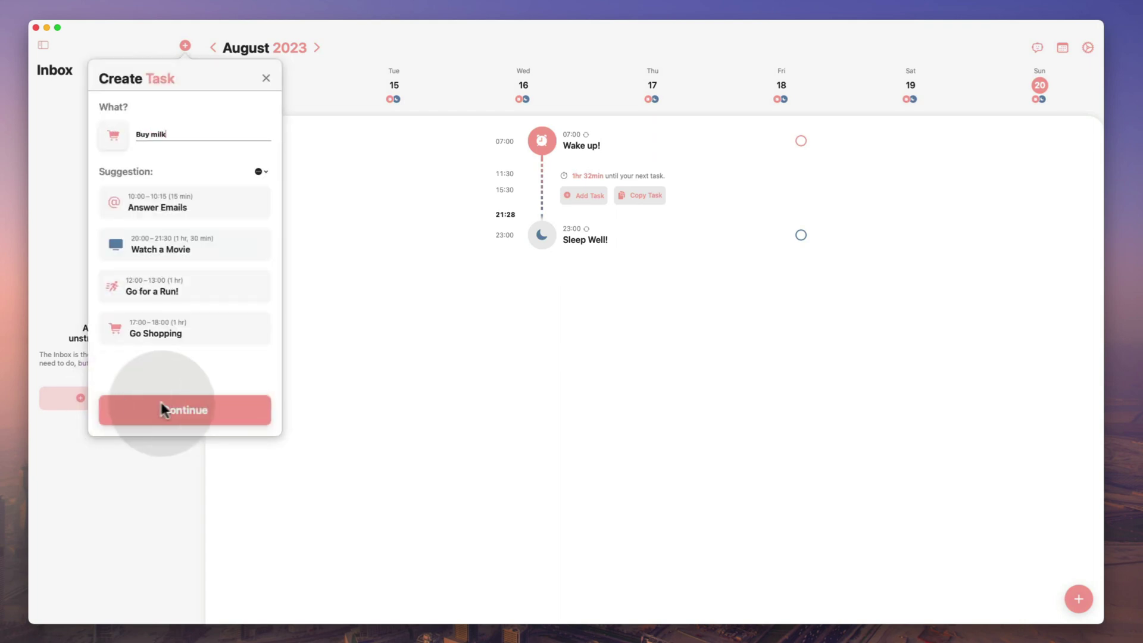
click(159, 405)
click(186, 45)
click(166, 288)
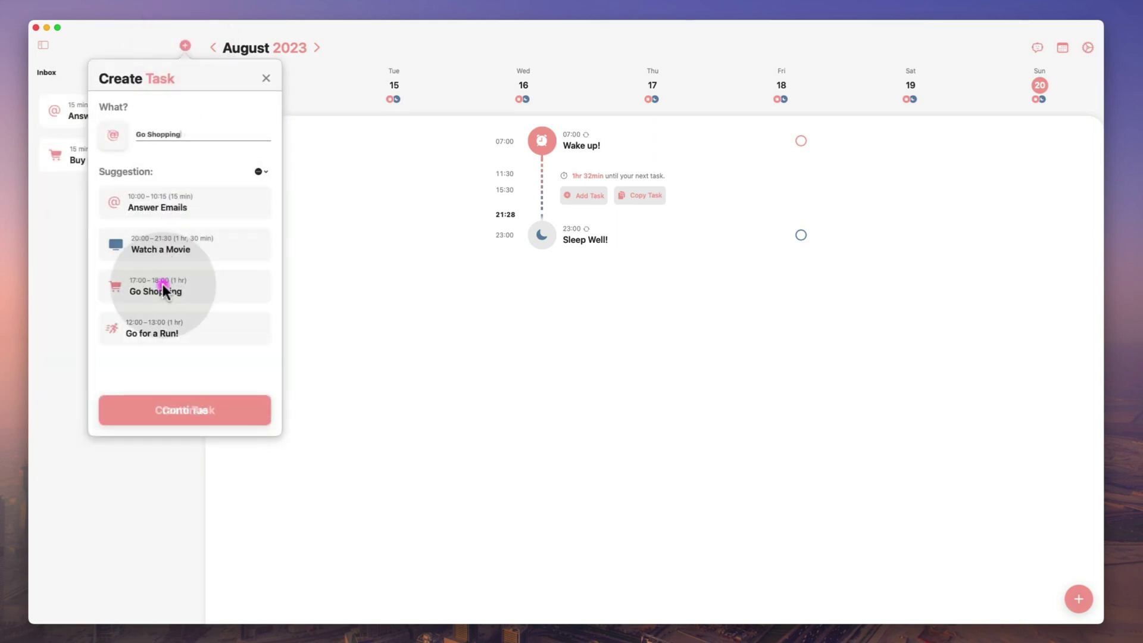
click(189, 411)
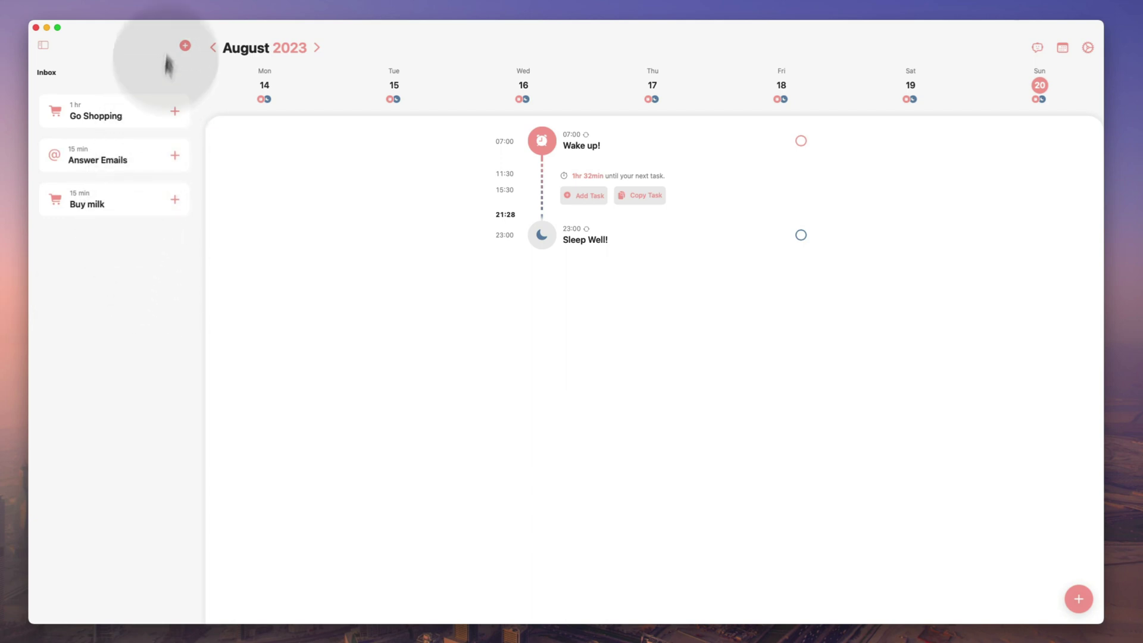
Step: Create a Cooking dinner inbox task after browsing the icon choices
click(185, 45)
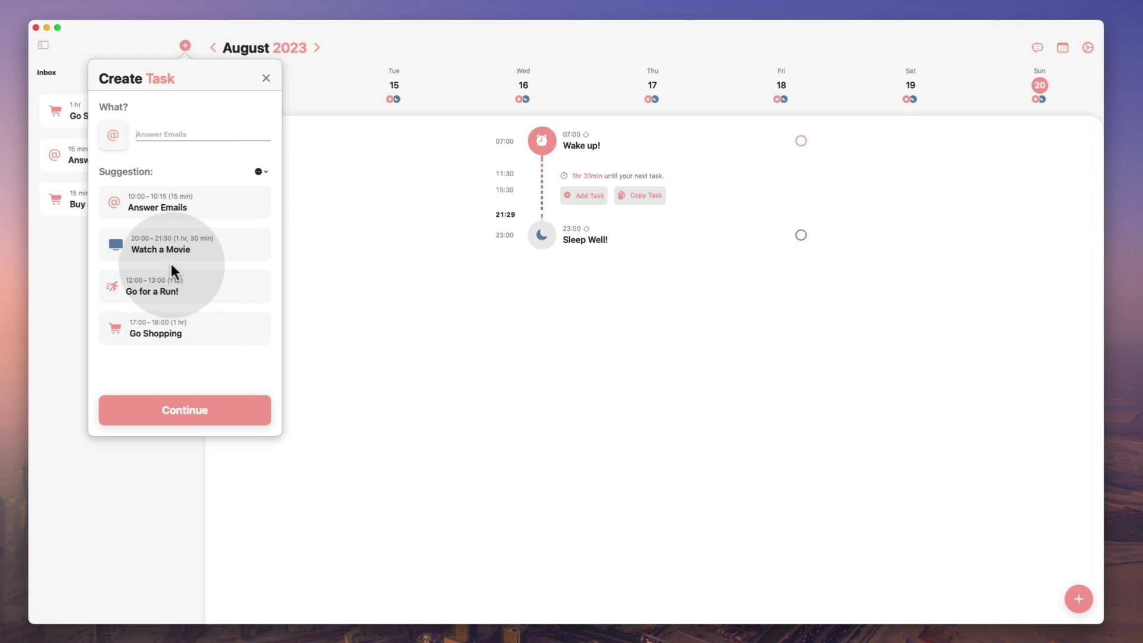
text(Cooking dinner)
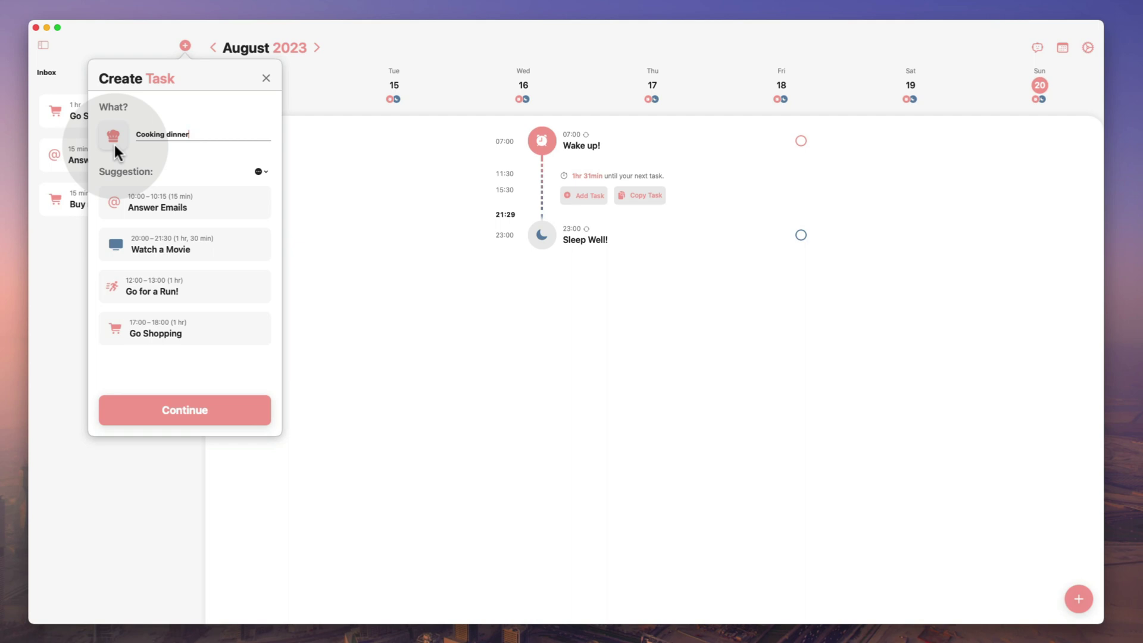
click(113, 141)
click(111, 160)
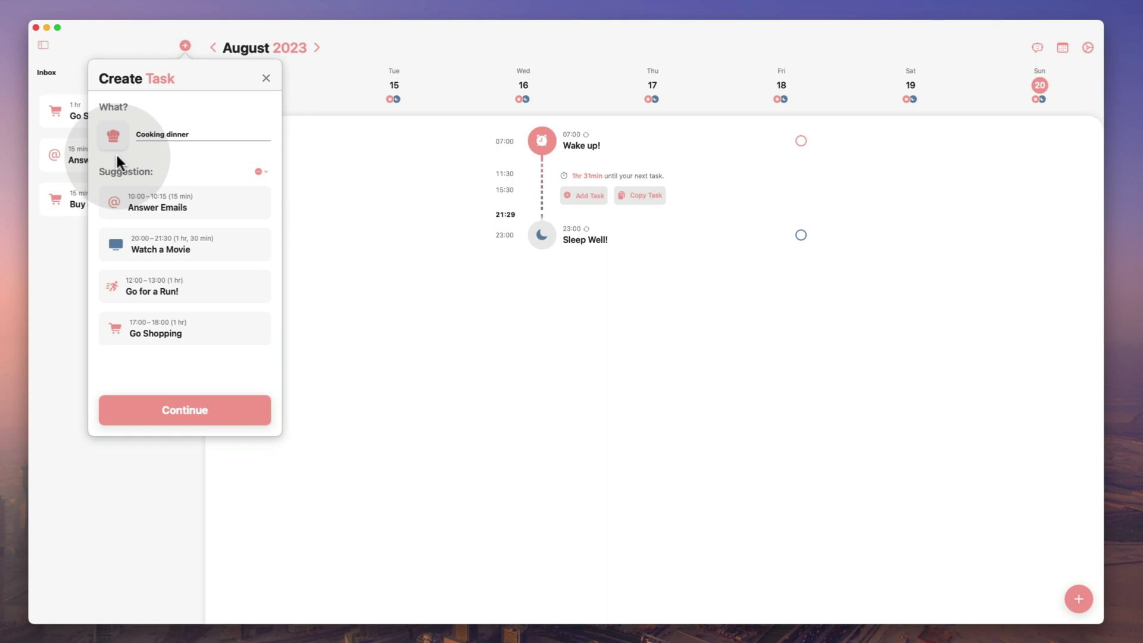
click(116, 141)
scroll(184, 168, down, 2)
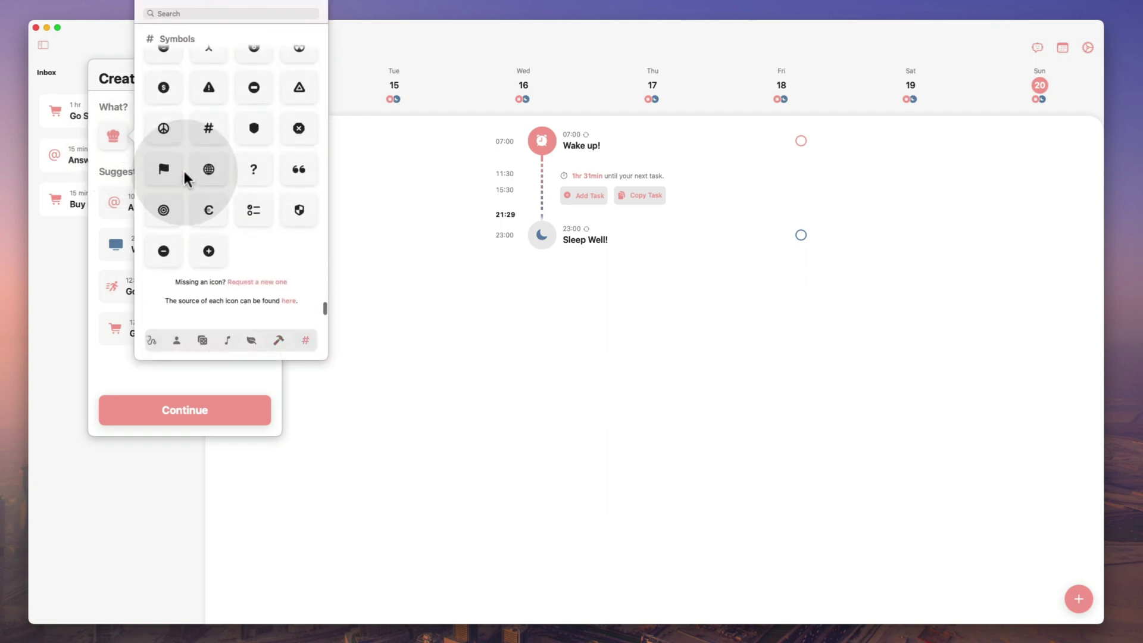
scroll(183, 168, up, 5)
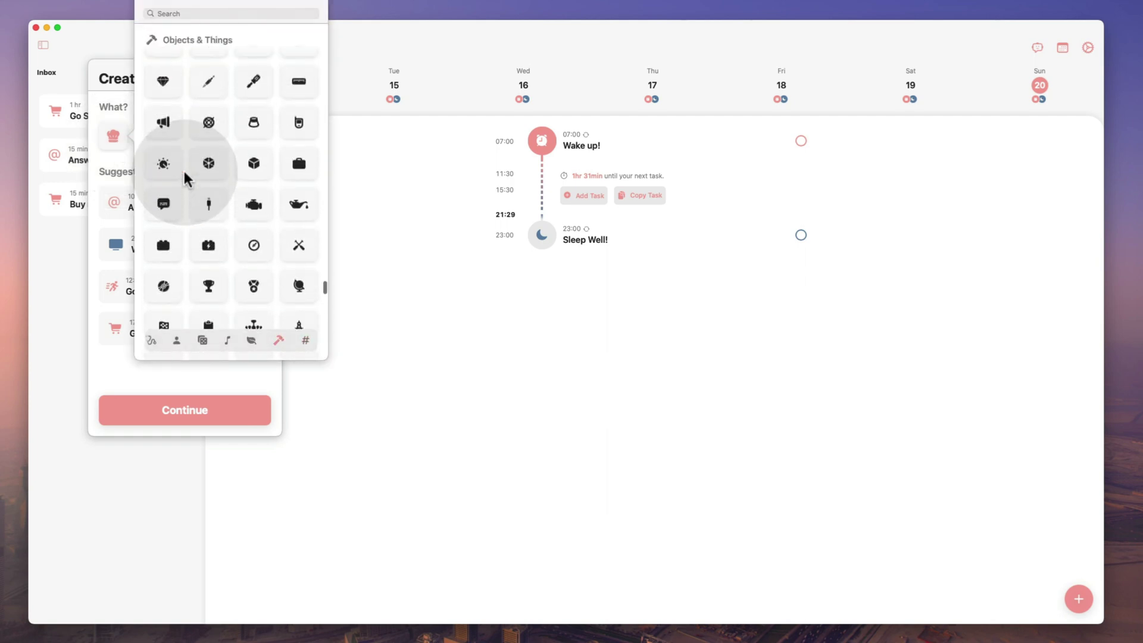
scroll(183, 169, down, 3)
key(Return)
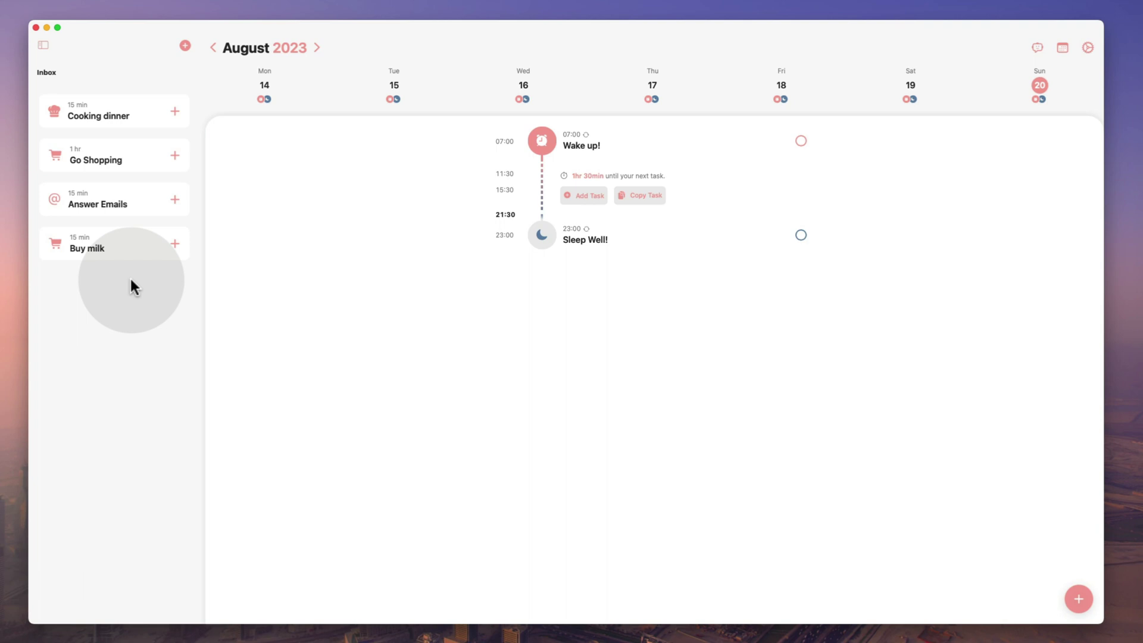
Step: Schedule Buy milk with a 1h duration (21:45–22:45) and a green colour
click(176, 243)
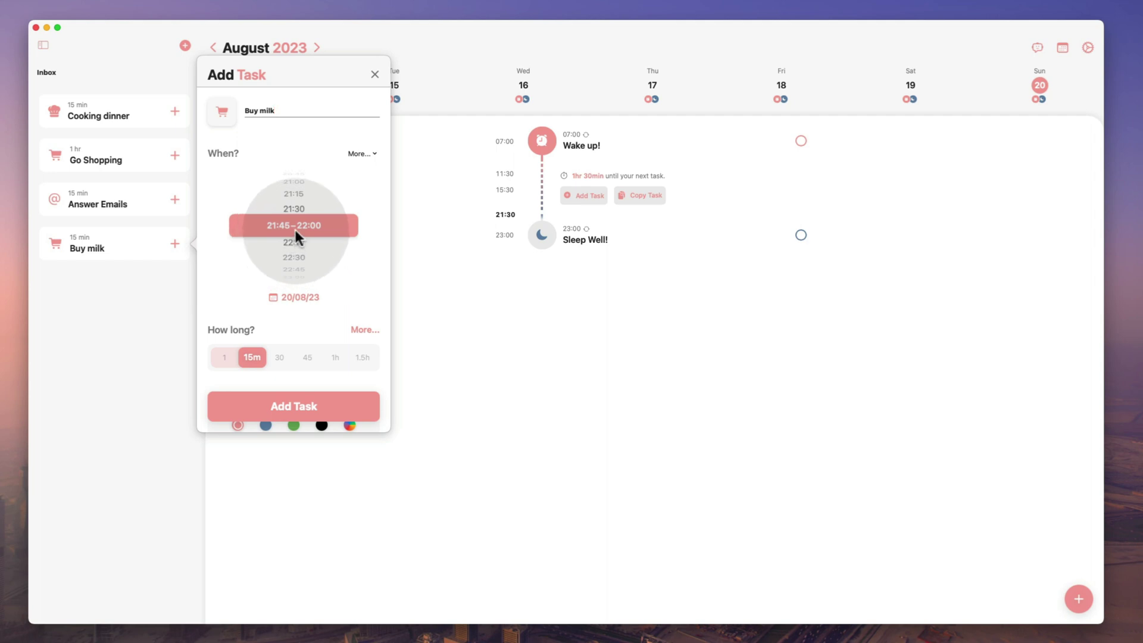
scroll(286, 315, down, 3)
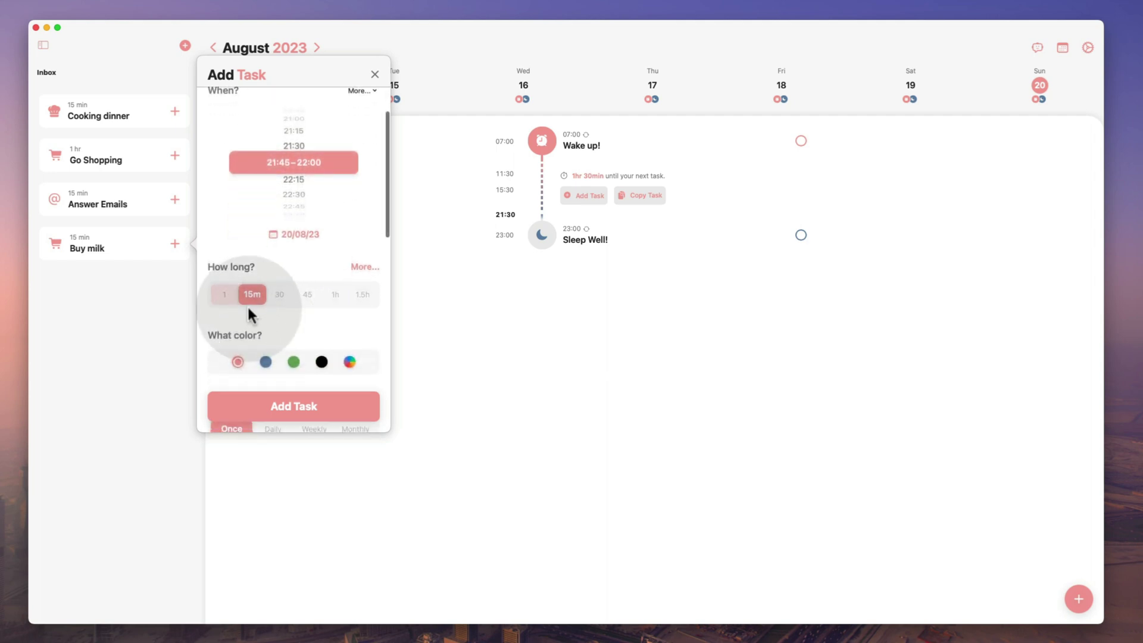
click(335, 294)
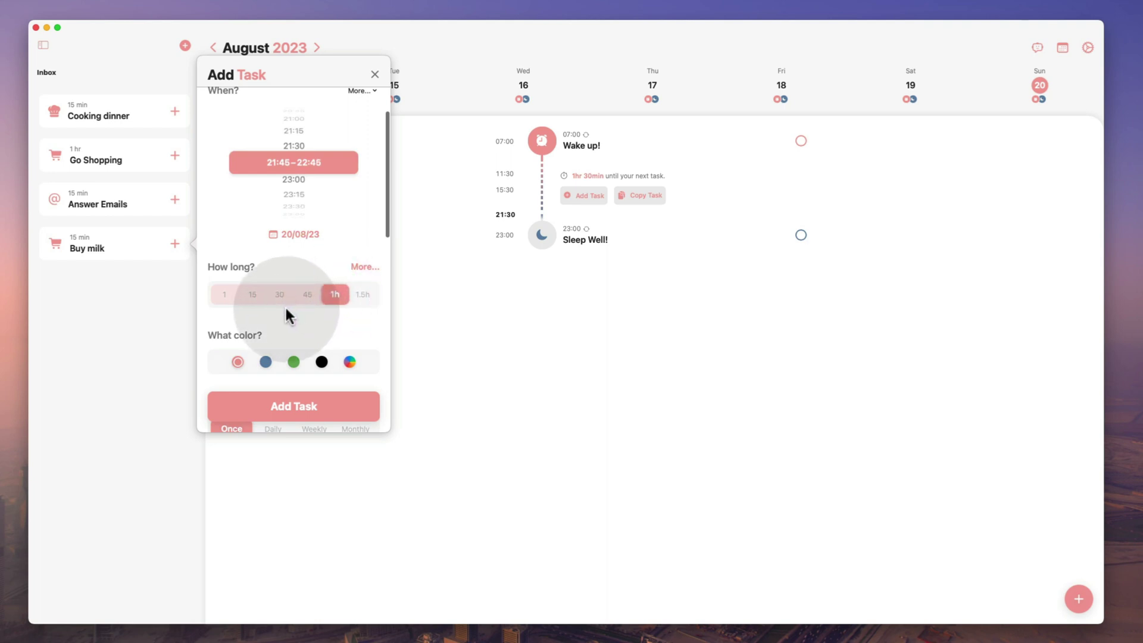
scroll(285, 306, down, 6)
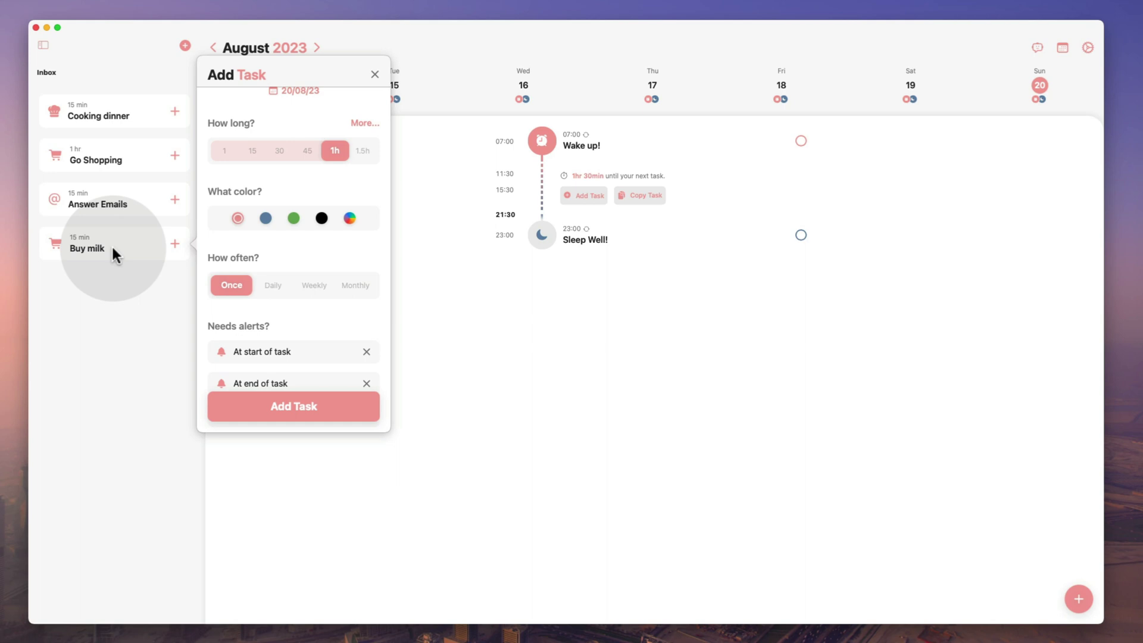
click(293, 218)
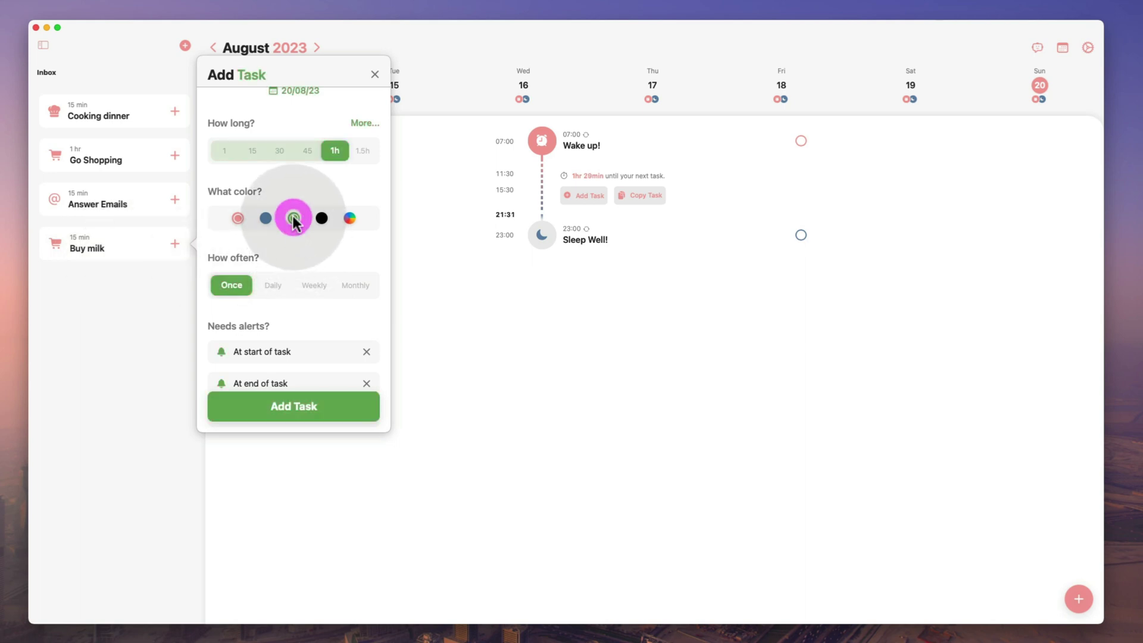
scroll(291, 250, down, 1)
scroll(292, 250, down, 2)
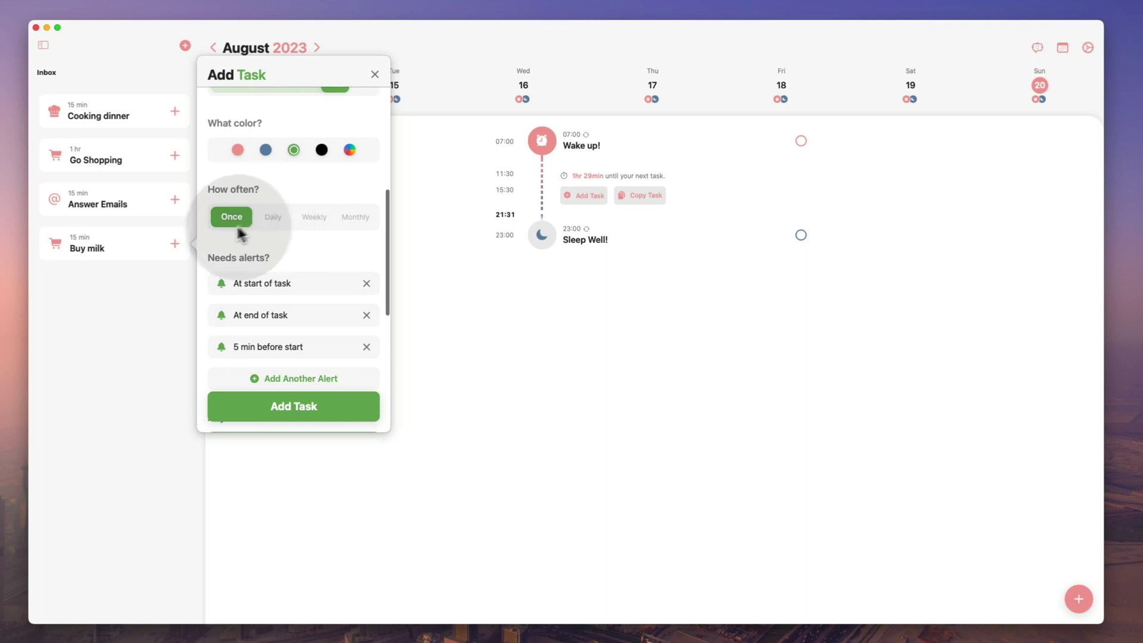
scroll(256, 256, down, 3)
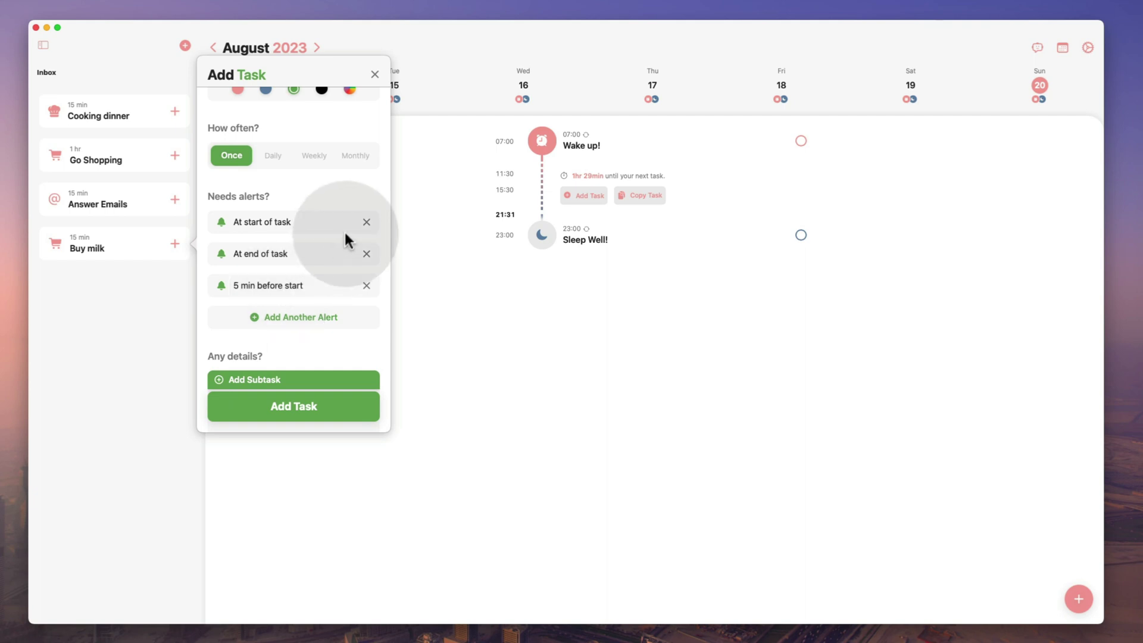
Step: Remove Buy milk's start and end alerts and add a Withdraw cash subtask
click(366, 222)
click(365, 254)
scroll(286, 256, down, 3)
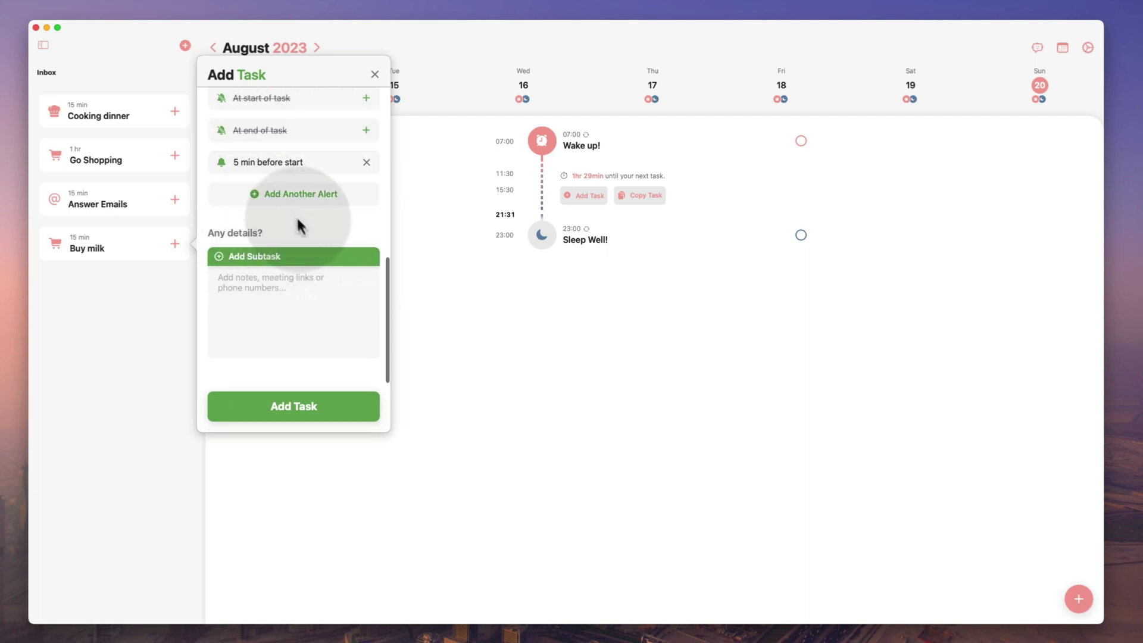
click(255, 281)
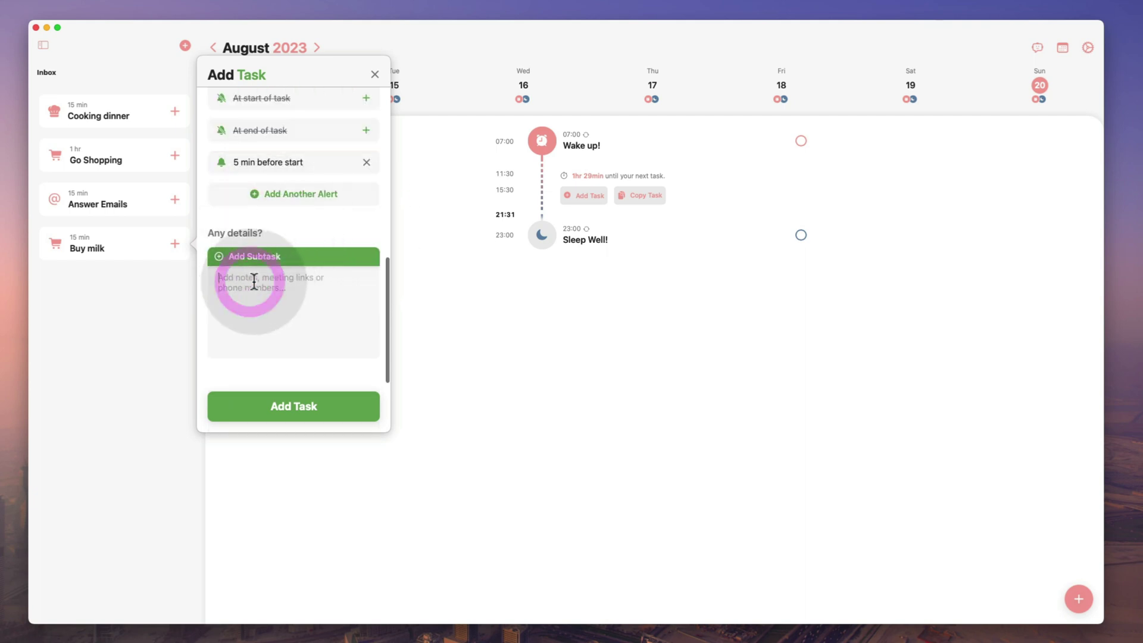
click(221, 256)
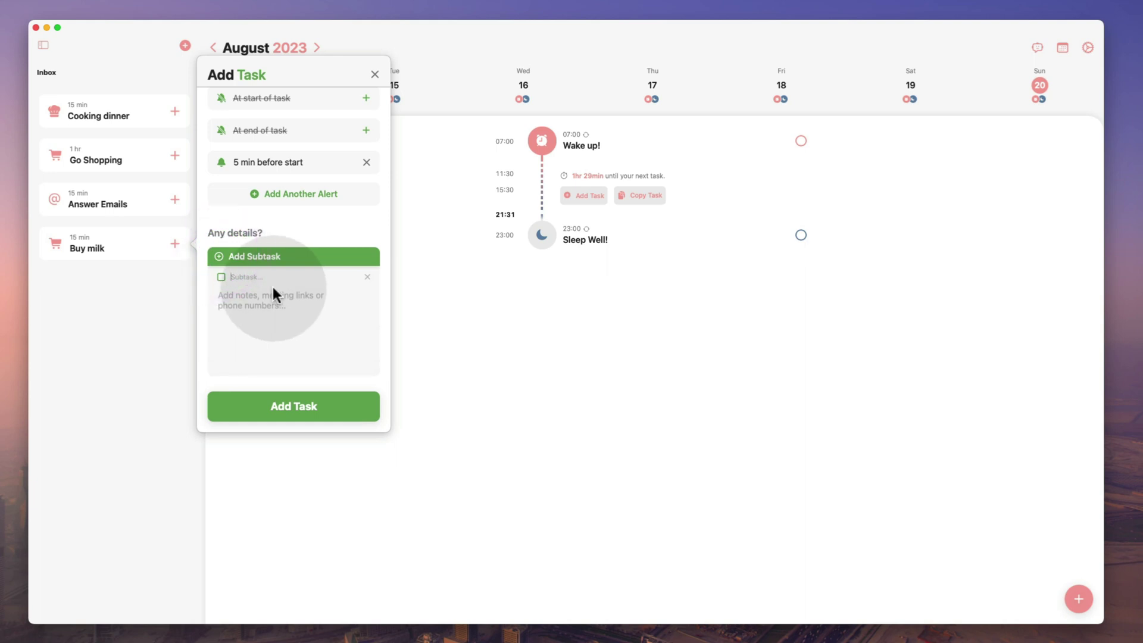
text(Withdraw)
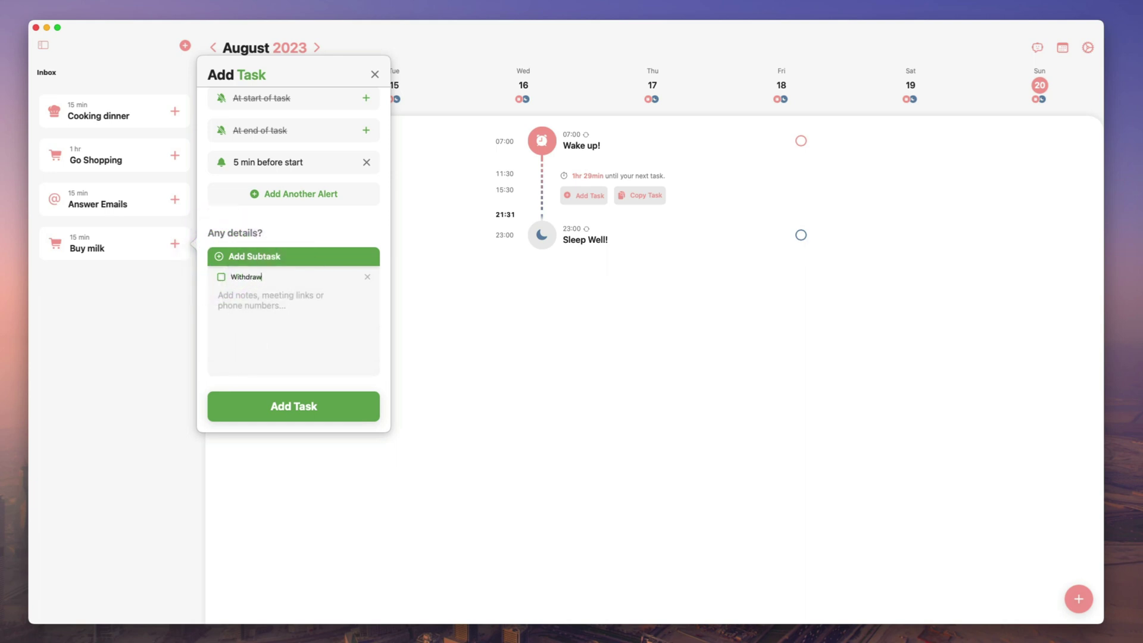
text( cash)
Step: Add the note 'Buy only 2% milk' and place the task on the timeline
click(237, 301)
text(Buy only 2)
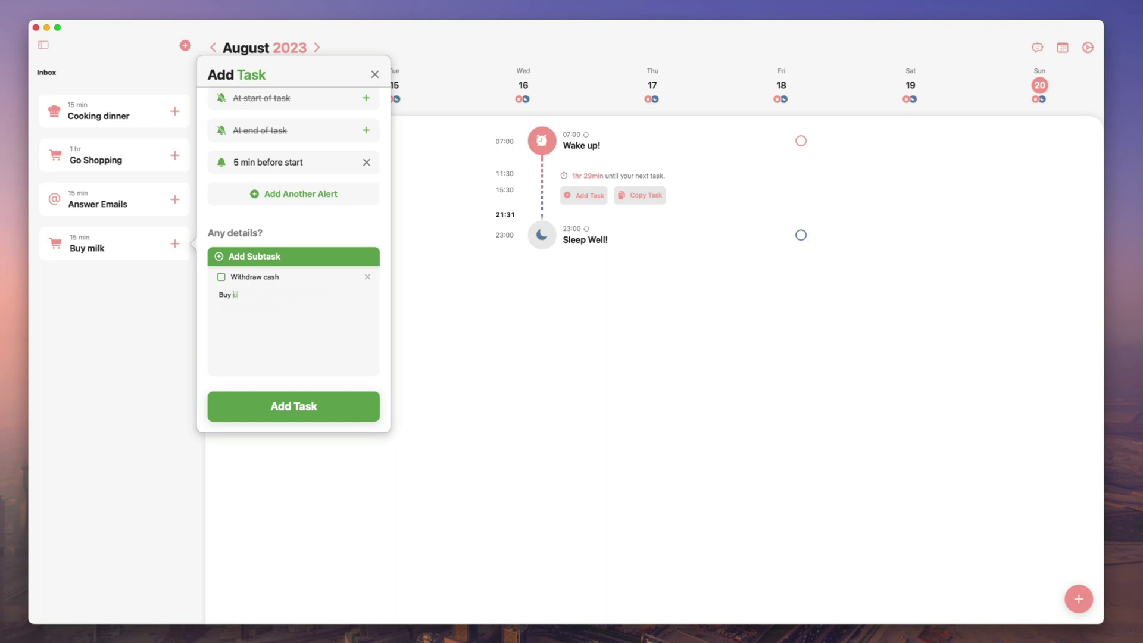
text(% milk)
scroll(294, 285, down, 1)
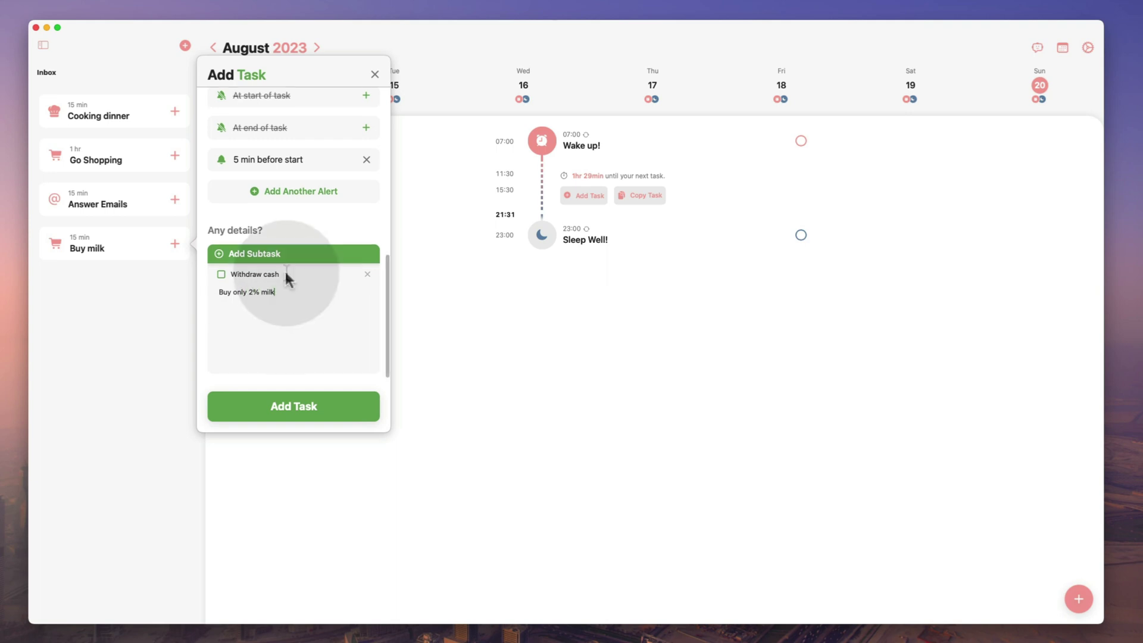
click(287, 409)
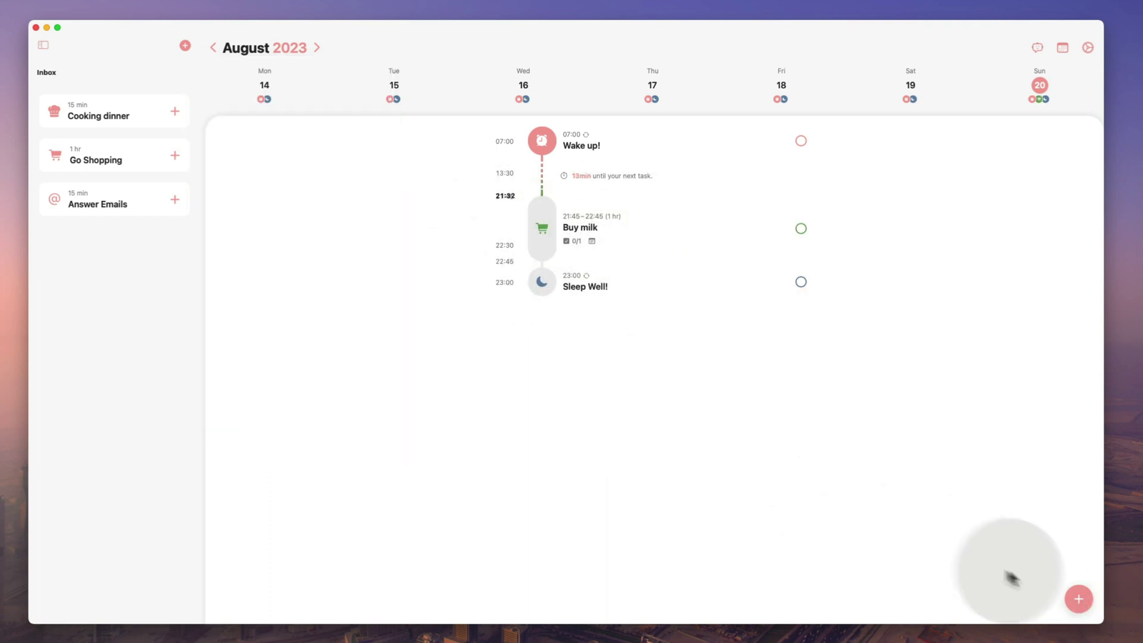
Step: Schedule the suggested Answer Emails task at 10:00 and name the Record Structured Video task
click(1074, 597)
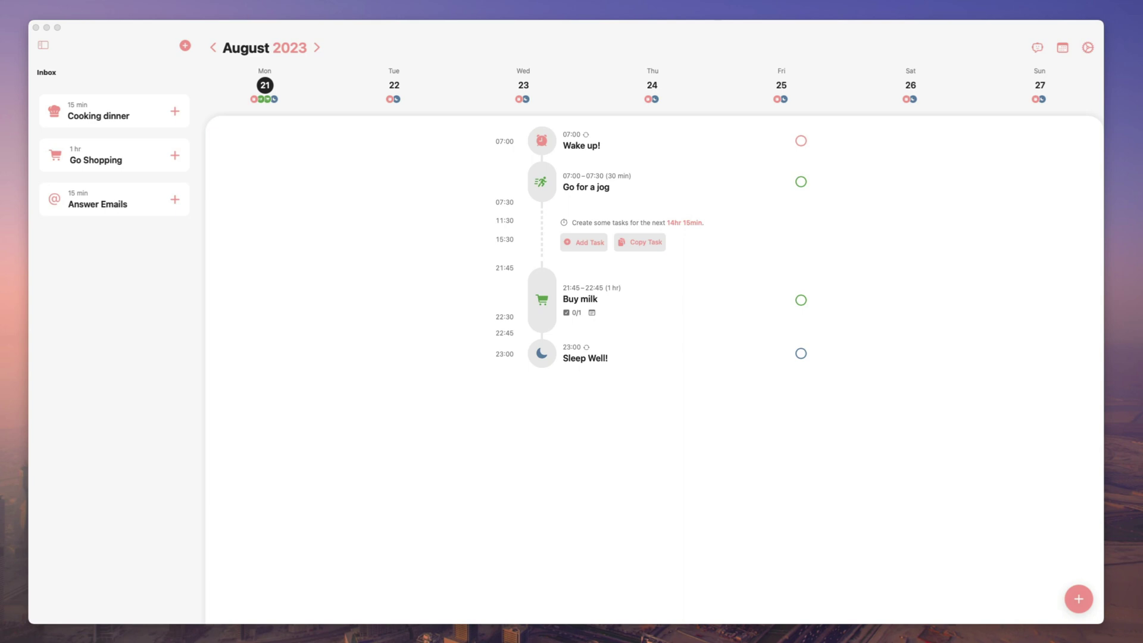
click(1067, 352)
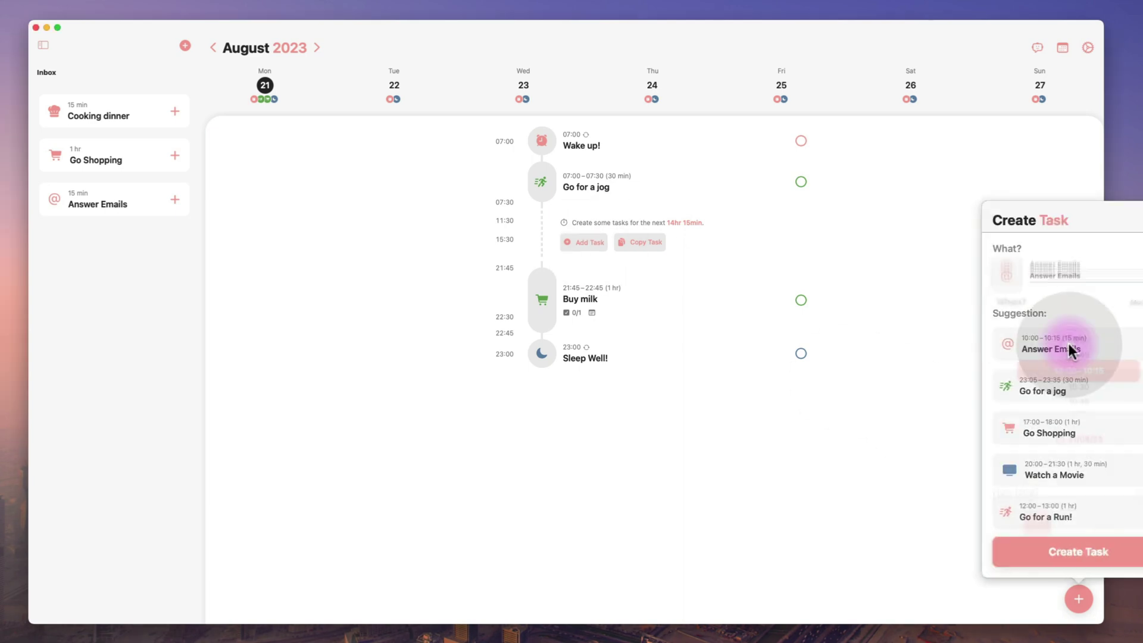
click(583, 337)
key(Return)
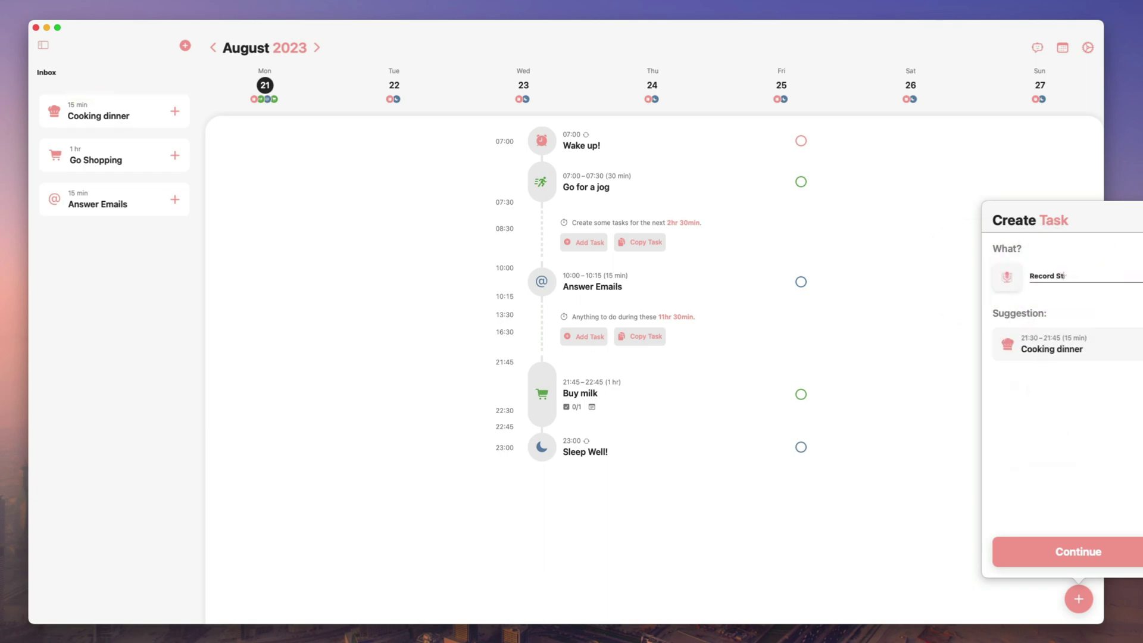
key(Return)
Step: Add Record Structured Video to the timeline and schedule Read Book at 13:00
key(Return)
click(594, 443)
text(Read Book)
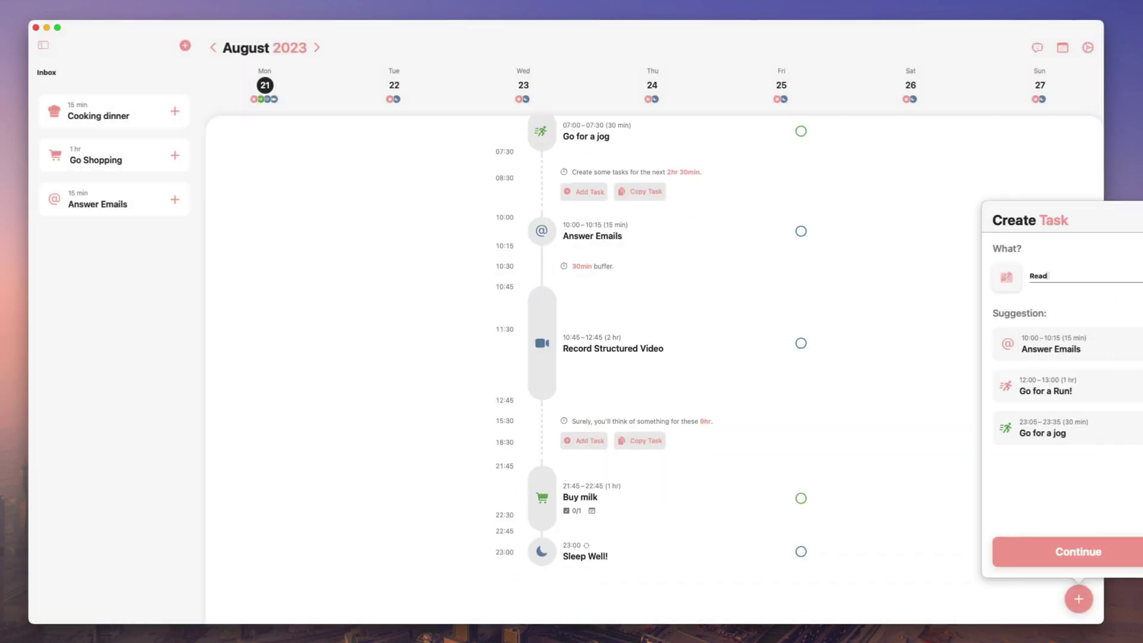
key(Return)
click(1092, 409)
click(1033, 498)
click(1078, 551)
Step: Add Edit Structured Video with a 3-hour duration from 14:15 to 17:15
click(1078, 599)
text(Edit Structured Video)
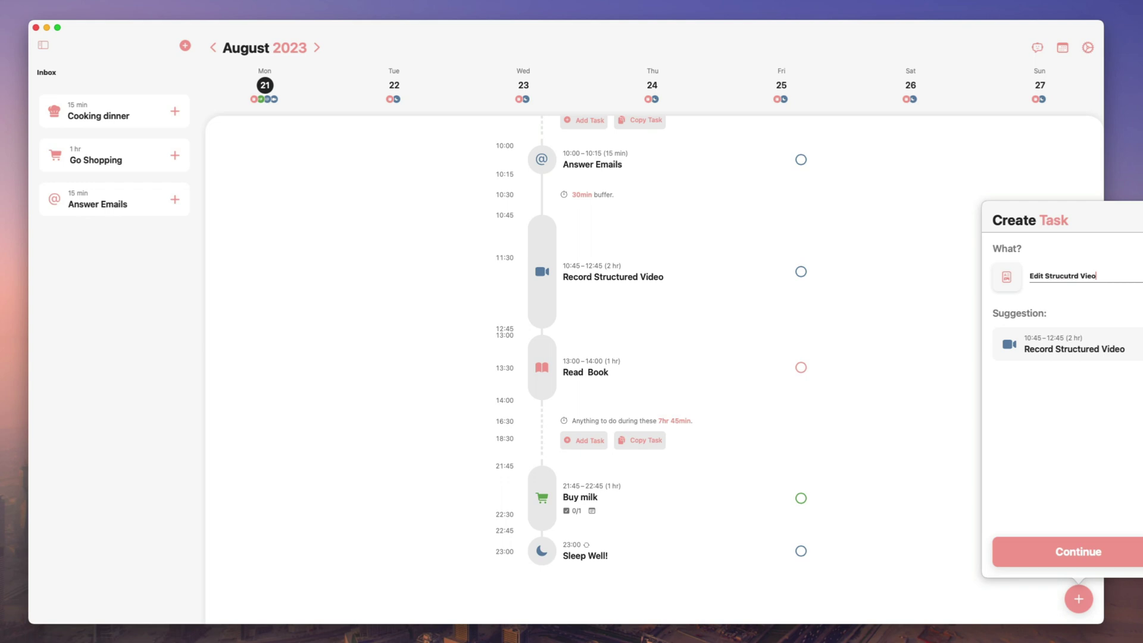
key(Return)
click(1134, 503)
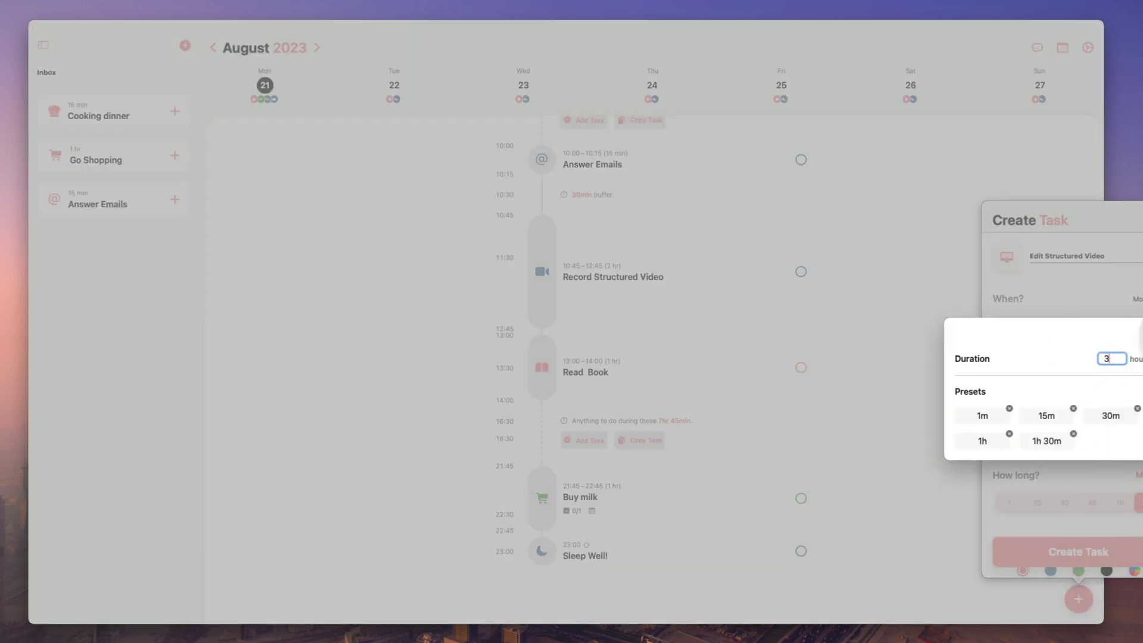
click(1012, 438)
scroll(695, 417, up, 5)
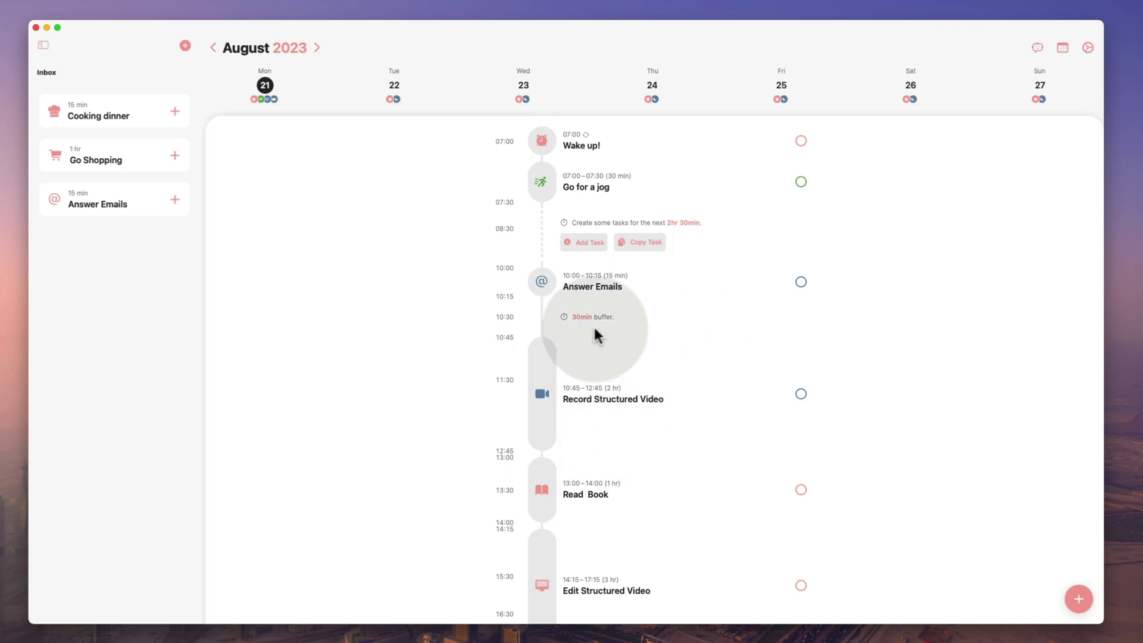
scroll(632, 344, down, 5)
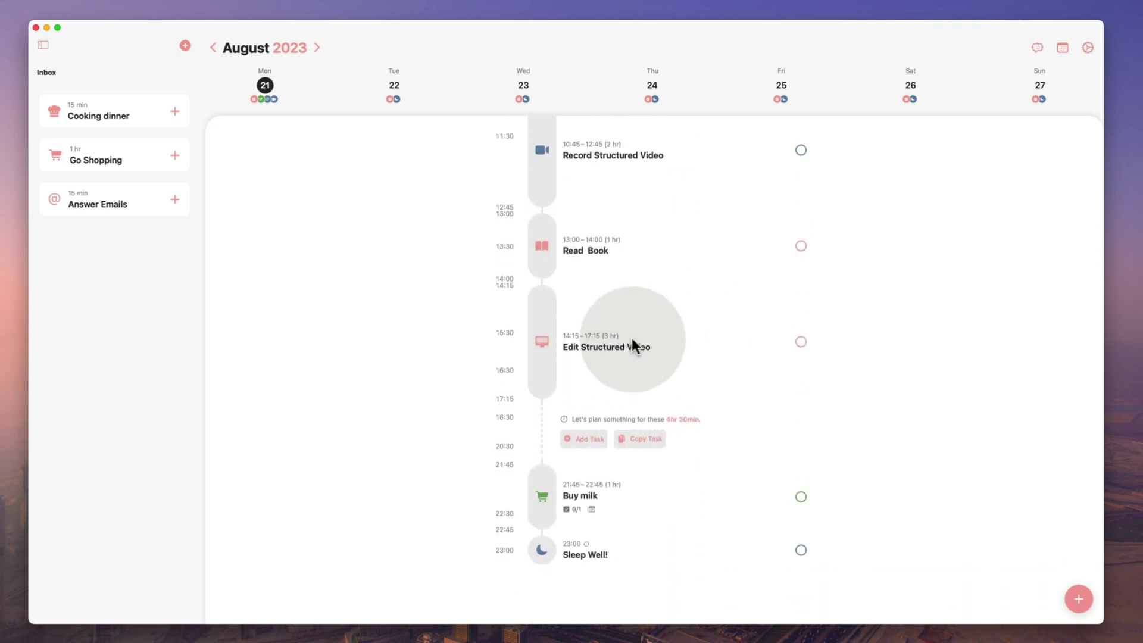